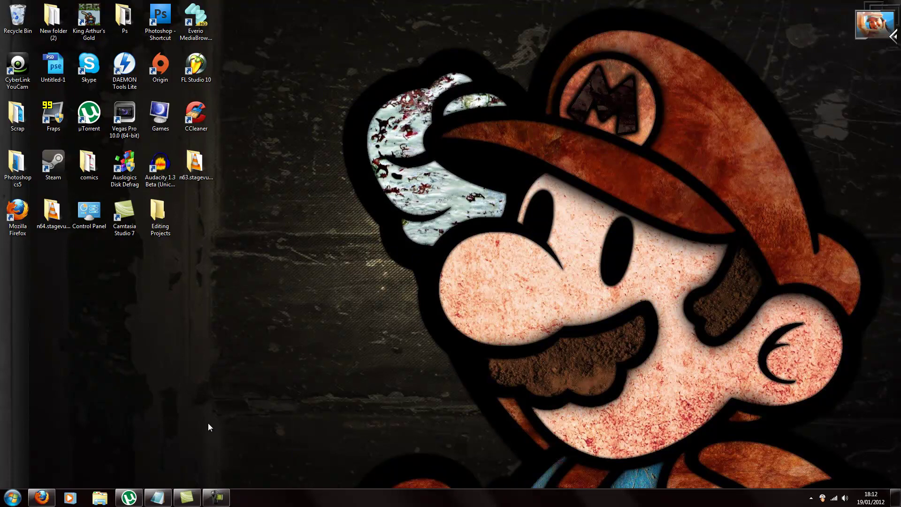
Minimise µTorrent, switch to Firefox and bring up the Legit Torrents page.
left_click(131, 492)
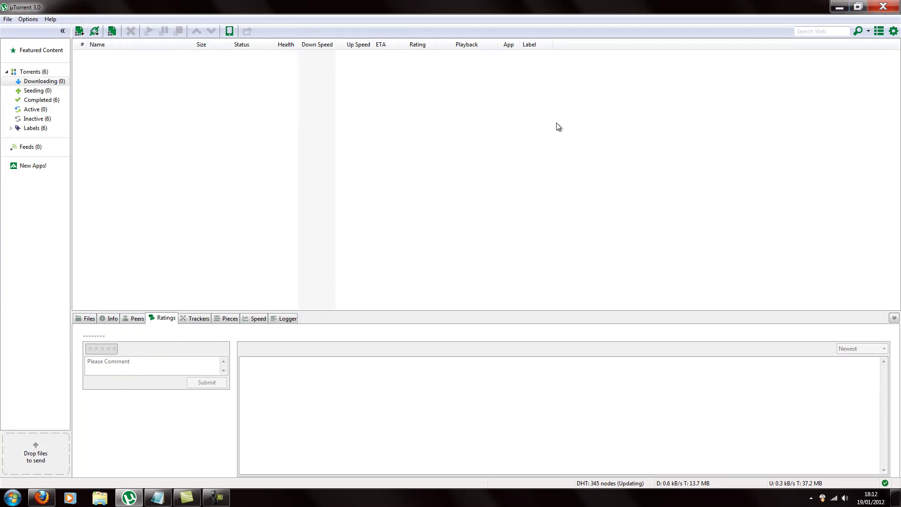
left_click(839, 7)
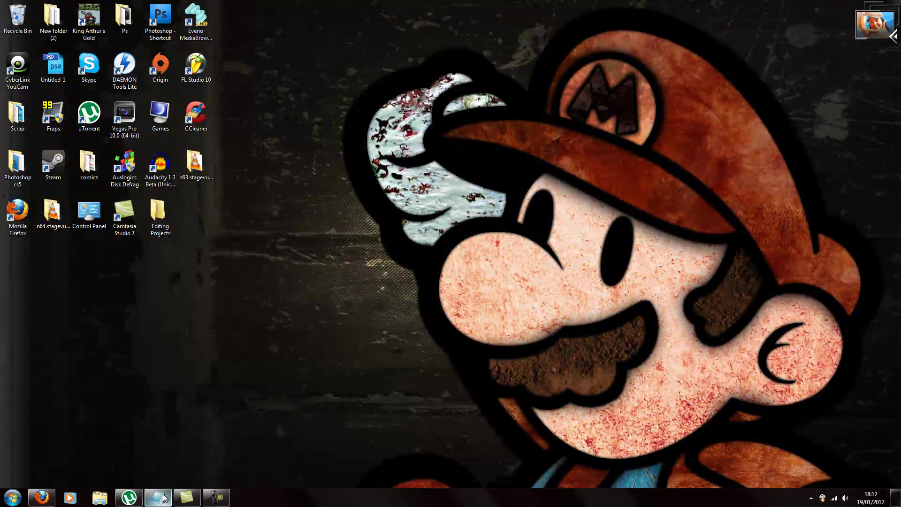
left_click(41, 498)
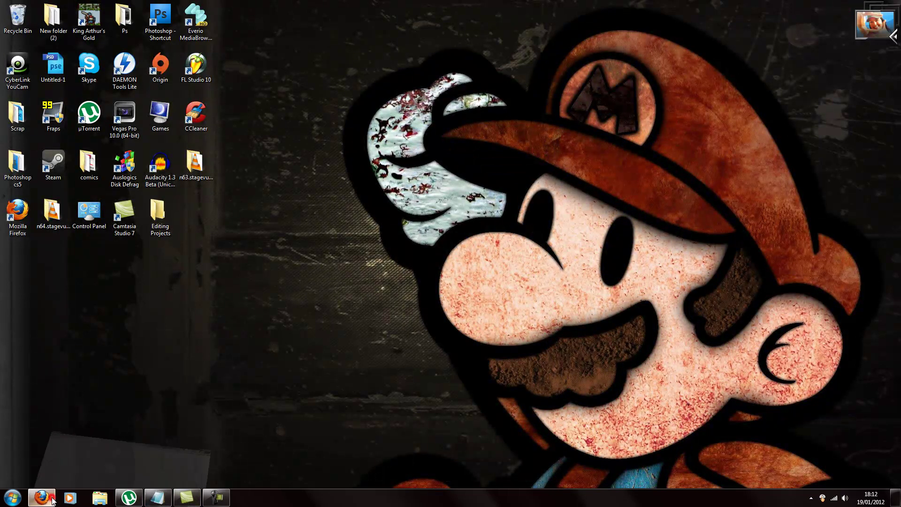
left_click(111, 31)
left_click(181, 31)
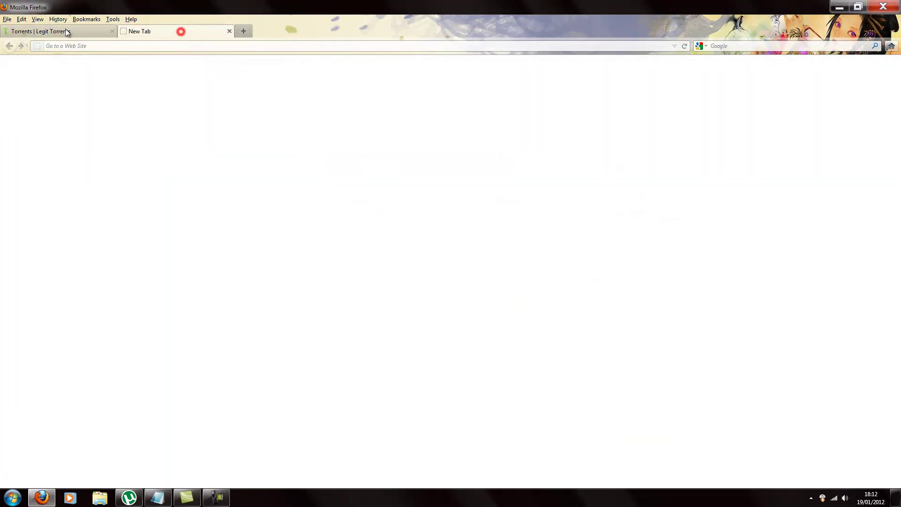
left_click(65, 29)
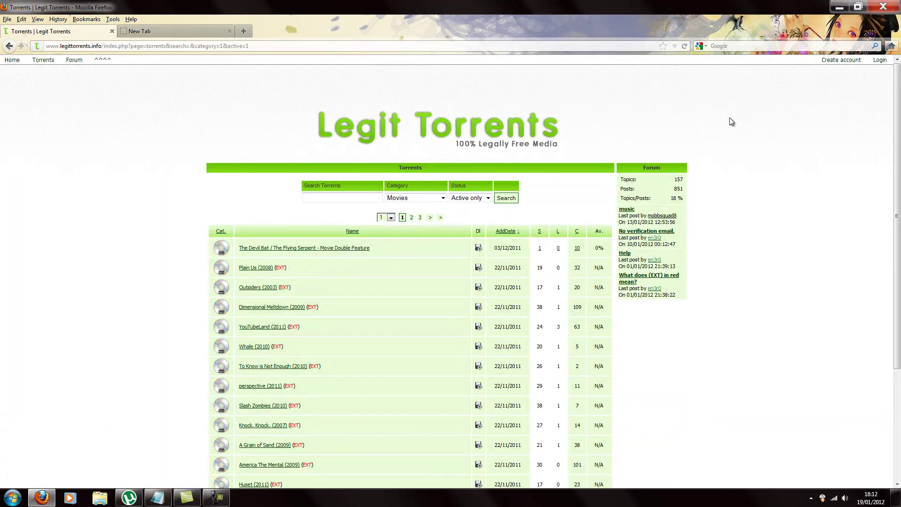
Look over the Movies torrent listing on the Legit Torrents page.
left_click(811, 125)
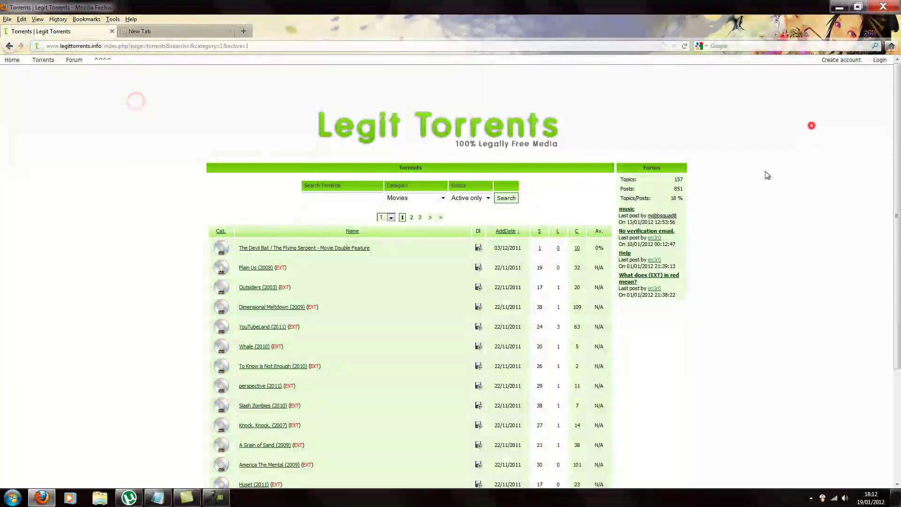
scroll(764, 175, "down", 3)
scroll(686, 320, "up", 1)
left_click_drag(633, 440, 165, 132)
left_click_drag(746, 422, 167, 128)
left_click(159, 125)
left_click_drag(167, 128, 232, 166)
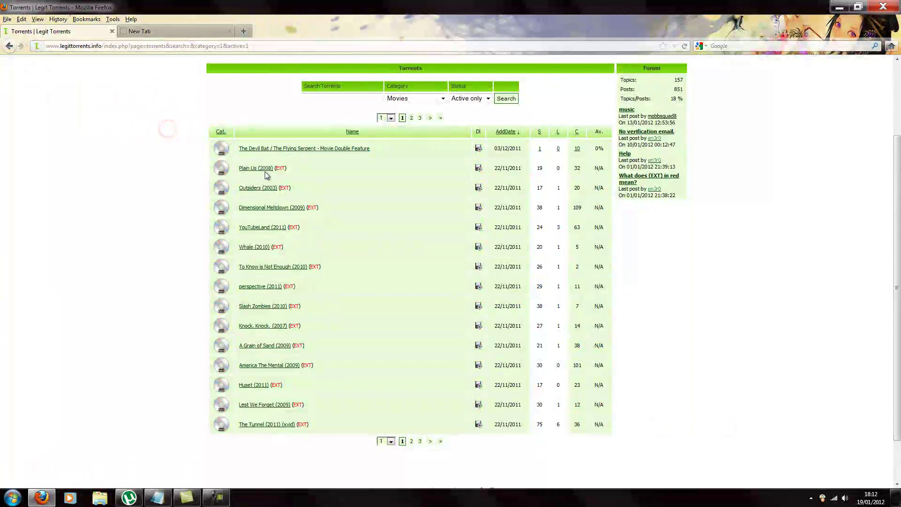
double_click(281, 168)
scroll(779, 121, "up", 3)
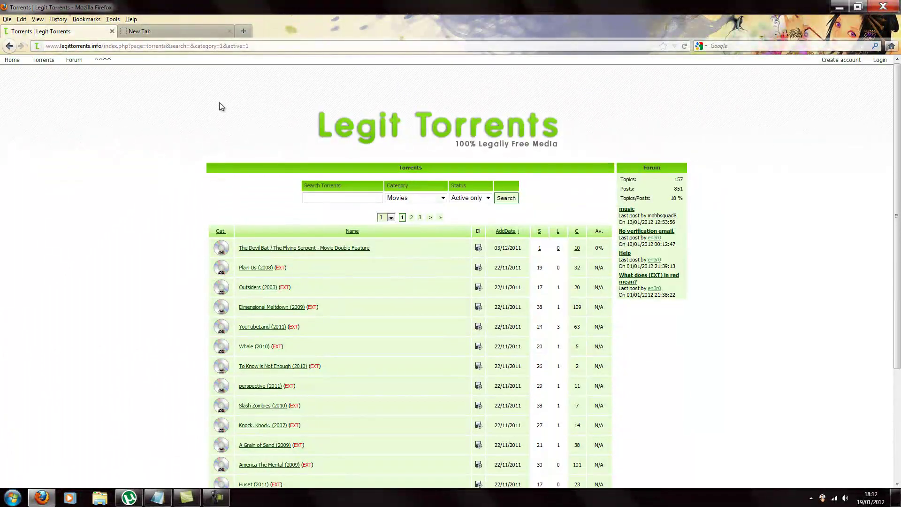
left_click_drag(683, 169, 645, 167)
left_click(632, 165)
Open the details page of the Outsiders (2003) torrent in a new browser tab and switch to it.
scroll(632, 167, "down", 3)
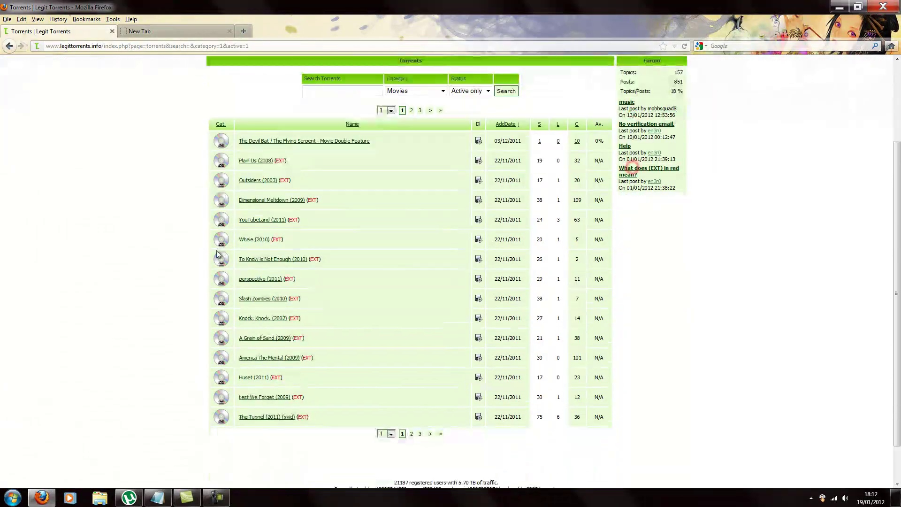
right_click(255, 184)
left_click(281, 187)
left_click(177, 31)
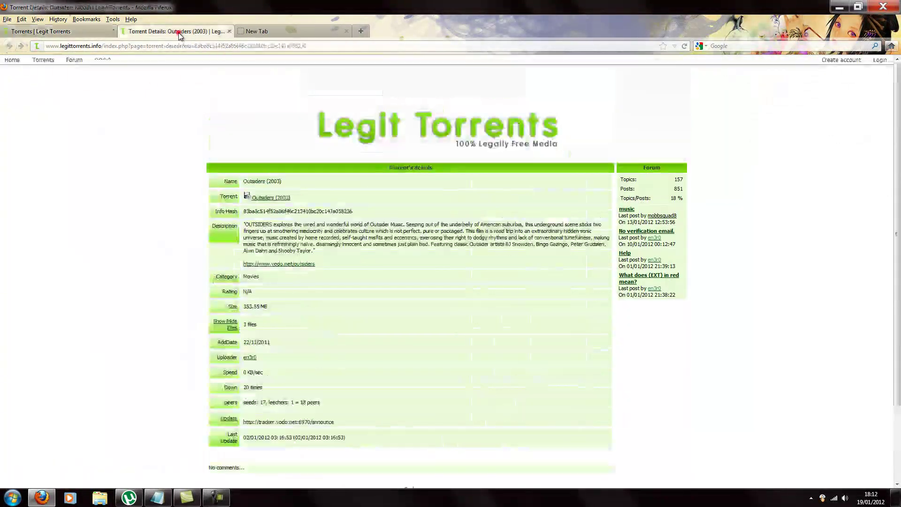
Open the Outsiders (2003) torrent file with µTorrent and add it to the downloads.
scroll(427, 220, "down", 1)
left_click(280, 162)
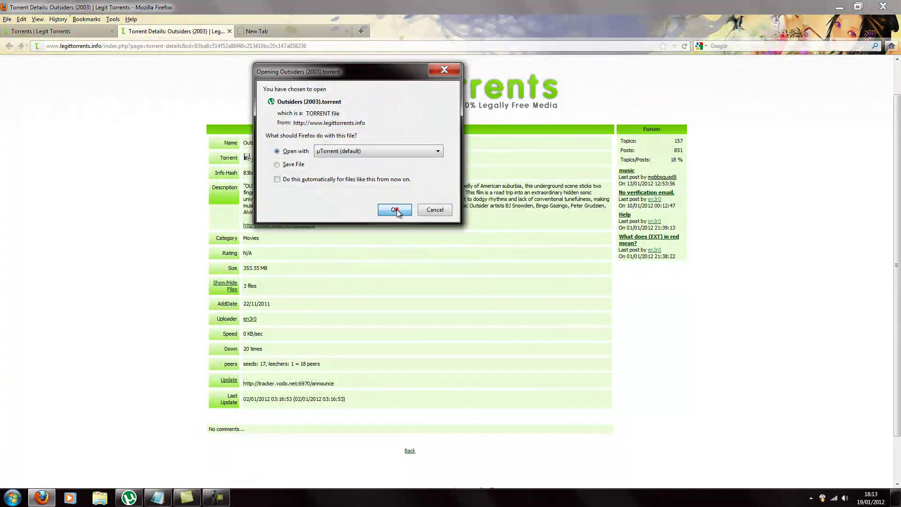
left_click(395, 210)
left_click(496, 177)
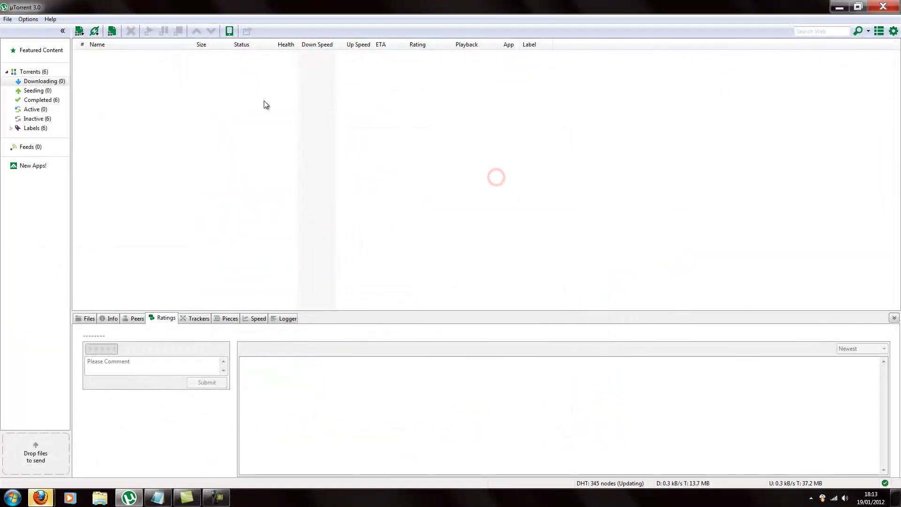
Sort the downloads by health and examine the Outsiders torrent's health bars, status and download speed.
left_click(164, 55)
left_click(346, 136)
left_click(328, 57)
left_click(336, 103)
left_click(288, 44)
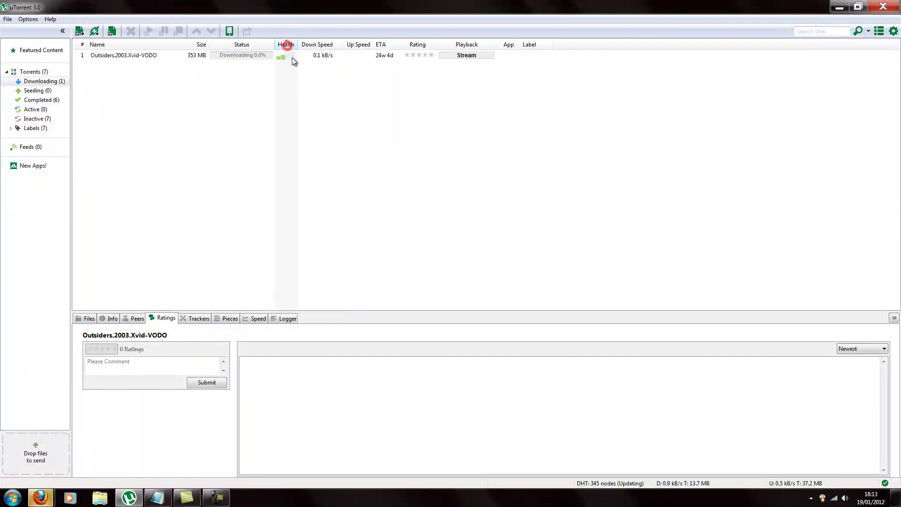
left_click(292, 57)
left_click(307, 91)
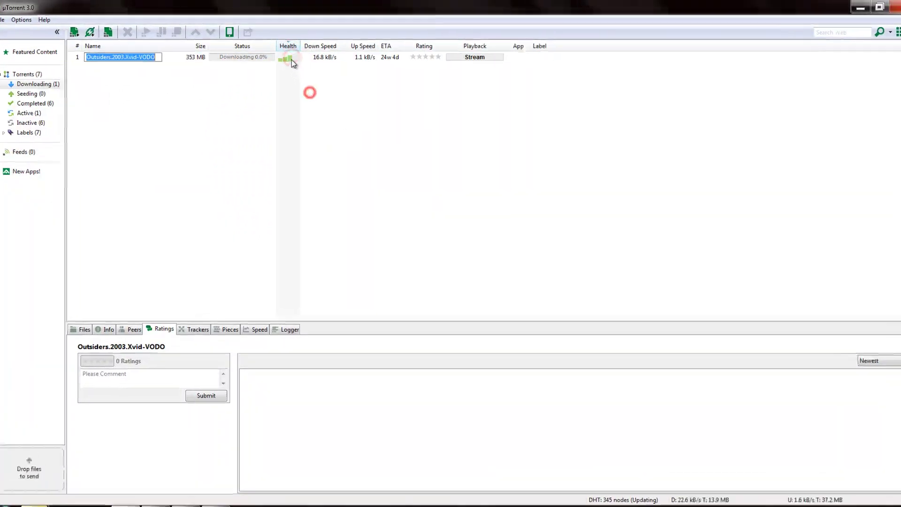
left_click(289, 57)
left_click(301, 85)
left_click(295, 57)
left_click(305, 88)
left_click(295, 56)
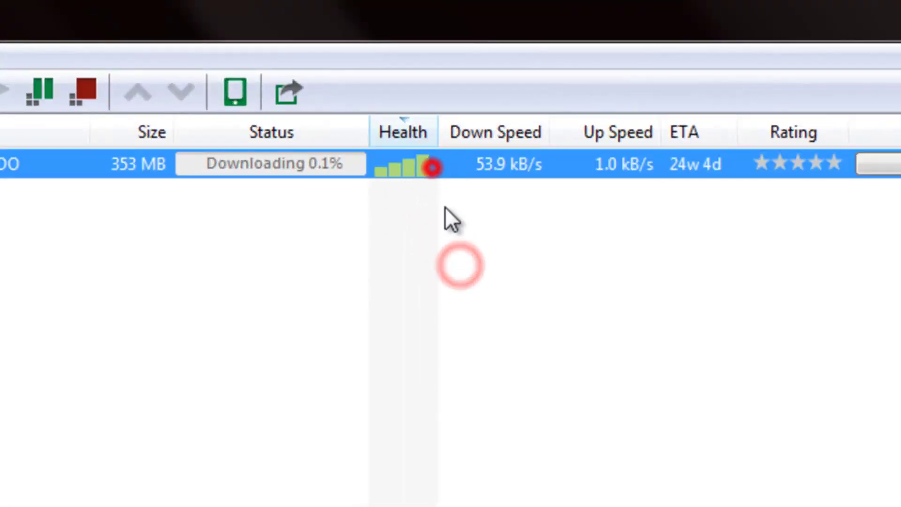
left_click(455, 242)
left_click(414, 168)
left_click(431, 268)
left_click(423, 163)
left_click(432, 257)
left_click(428, 170)
left_click(432, 278)
left_click(429, 171)
left_click(435, 259)
left_click(442, 155)
left_click(495, 305)
left_click(472, 162)
left_click(489, 286)
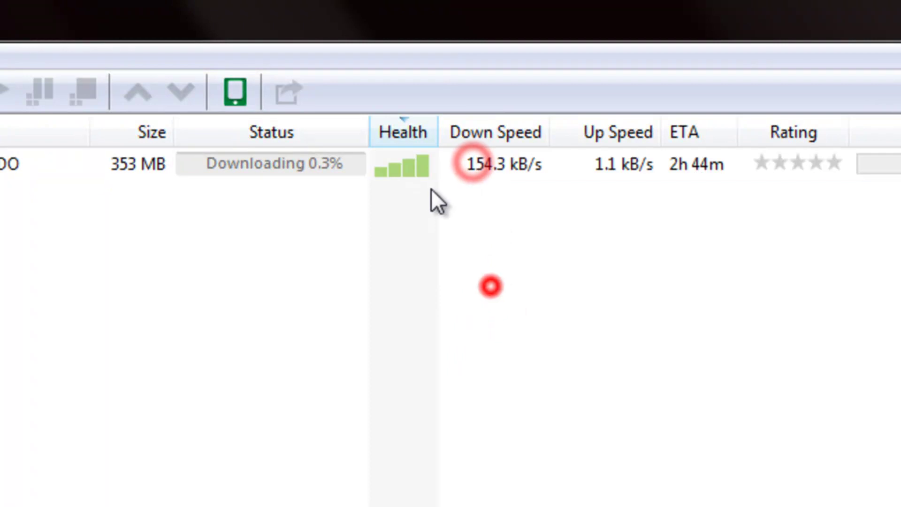
left_click(418, 167)
left_click(417, 294)
left_click(424, 161)
left_click(414, 277)
left_click(338, 398)
left_click(221, 165)
left_click(219, 284)
left_click(233, 173)
left_click(238, 313)
left_click(249, 173)
left_click(249, 321)
left_click(269, 169)
left_click(271, 268)
left_click(447, 164)
left_click(493, 346)
left_click(86, 162)
left_click(570, 402)
left_click(437, 163)
left_click(460, 282)
left_click(456, 167)
left_click(488, 277)
left_click(450, 160)
left_click(493, 352)
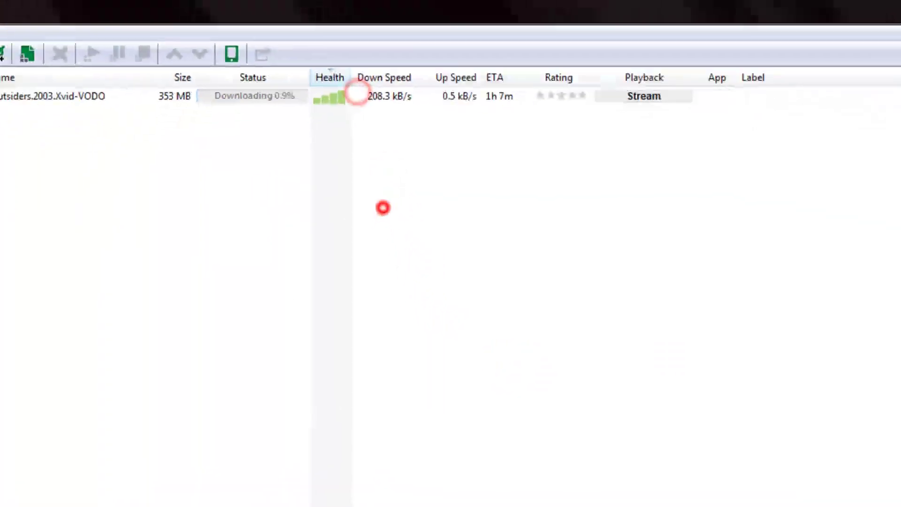
Review the torrent's trackers, pieces, speed graph and list of connected peers.
left_click(201, 319)
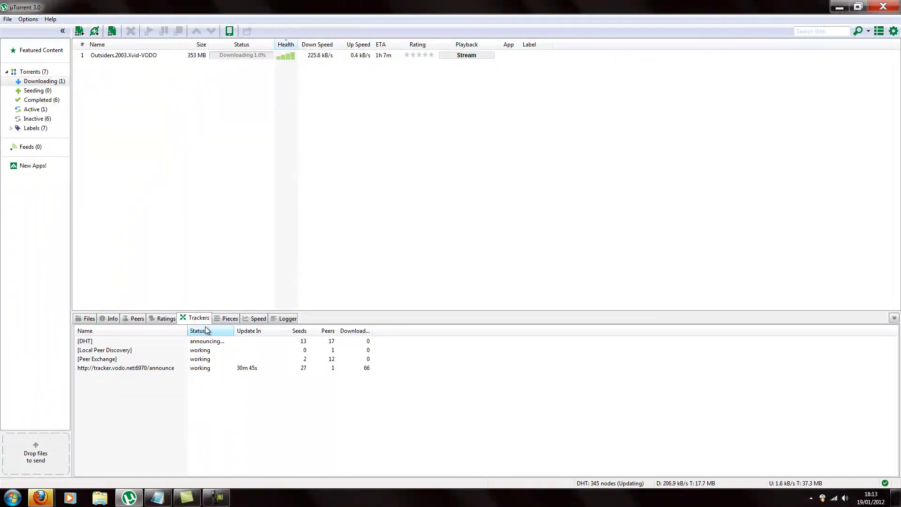
left_click(228, 318)
left_click(256, 318)
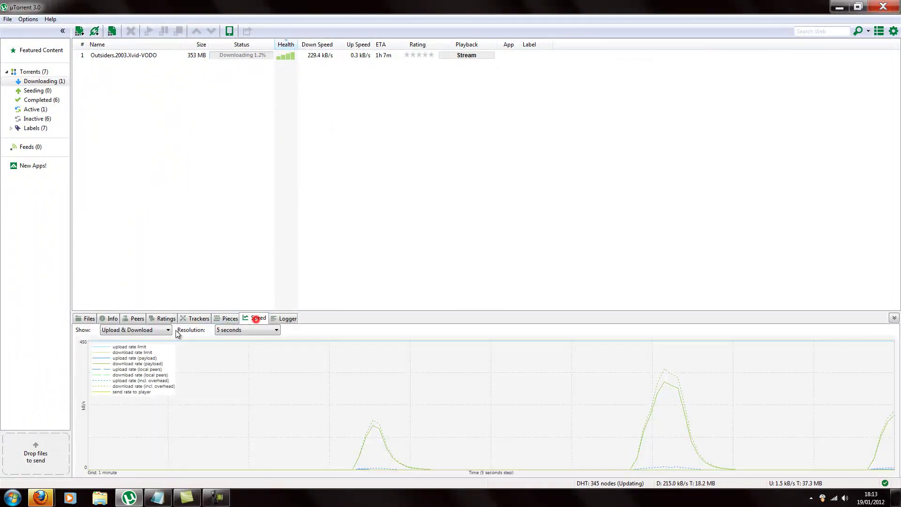
left_click(135, 319)
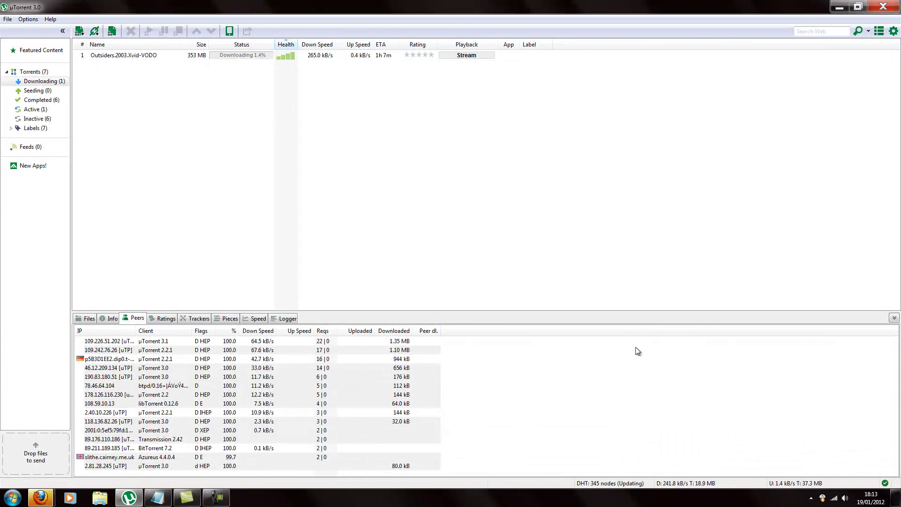
left_click(609, 408)
mouse_move(517, 341)
left_mouse_down()
mouse_move(413, 384)
mouse_move(377, 475)
left_mouse_up()
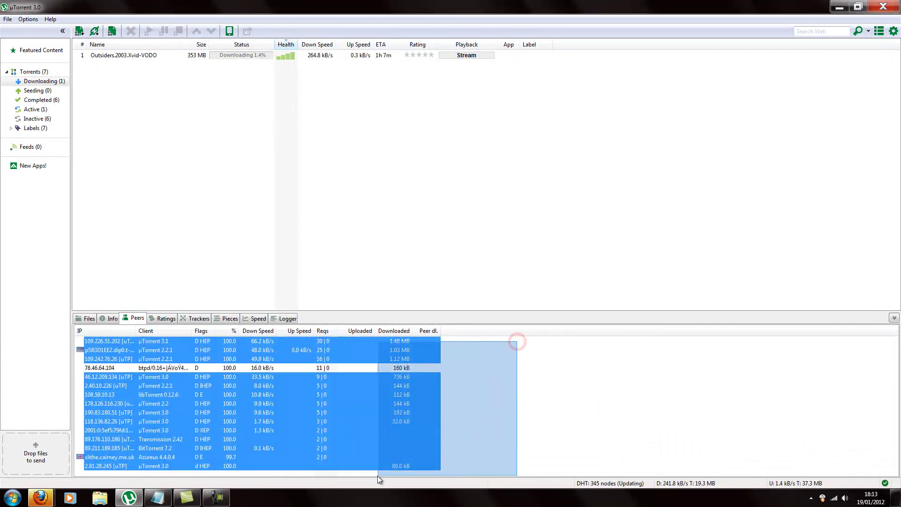
left_click(516, 408)
left_click_drag(496, 341, 477, 444)
left_click(520, 412)
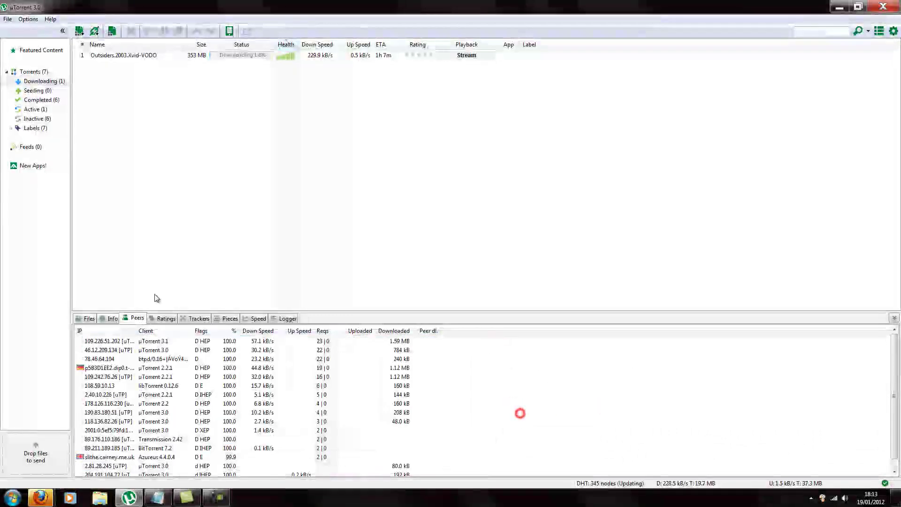
Review the file list and the general transfer information of the Outsiders torrent.
left_click(86, 318)
left_click(424, 110)
left_click(296, 54)
left_click(256, 166)
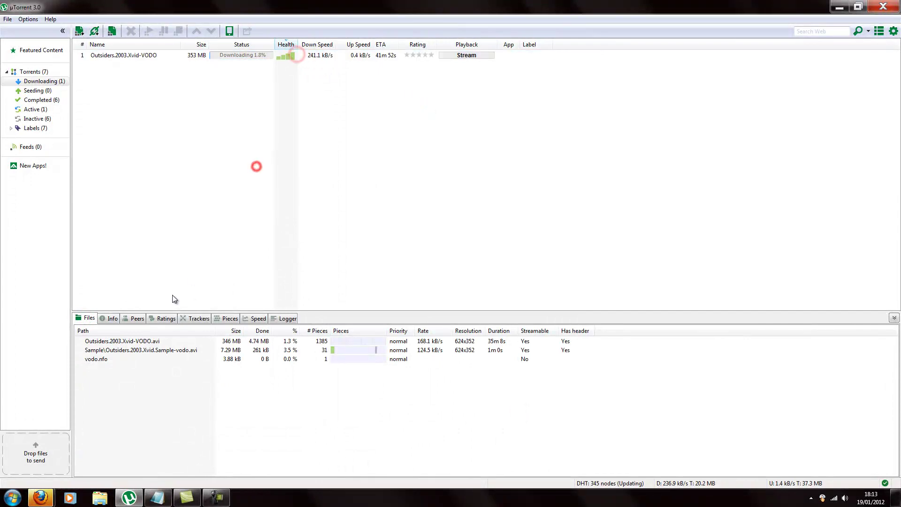
left_click(110, 318)
left_click(276, 183)
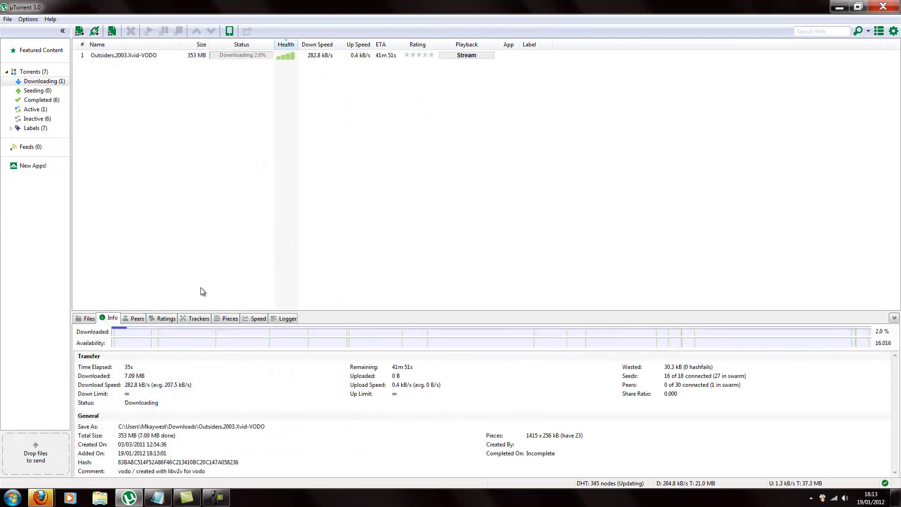
left_click(135, 320)
left_click(108, 320)
Examine the Outsiders torrent's current download and upload speeds and its available commands.
left_click(223, 56)
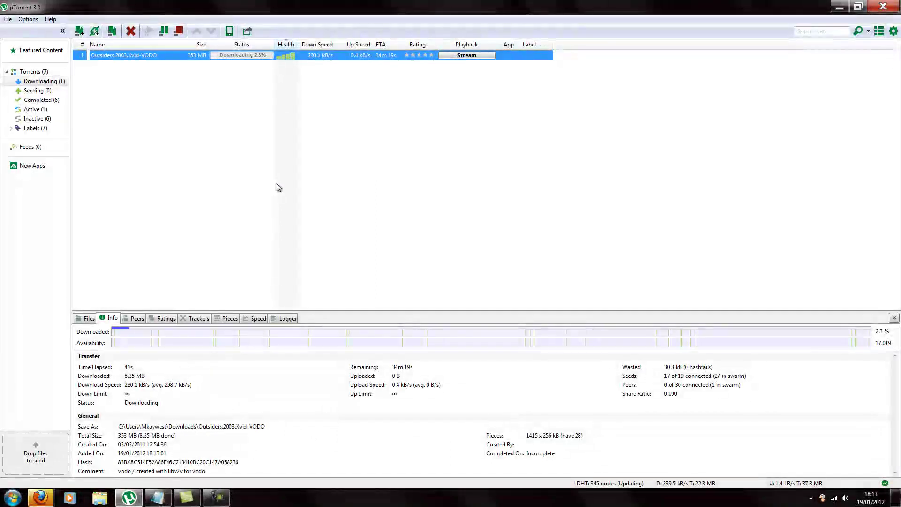
left_click(350, 85)
left_click(337, 57)
left_click(339, 87)
left_click(327, 57)
left_click(340, 87)
left_click(342, 56)
left_click(345, 87)
left_click(344, 56)
left_click(347, 82)
left_click(347, 56)
left_click(350, 84)
left_click(351, 56)
left_click(346, 92)
left_click(352, 55)
left_click(358, 85)
left_click(354, 56)
left_click(361, 92)
left_click(355, 55)
left_click(357, 74)
right_click(358, 57)
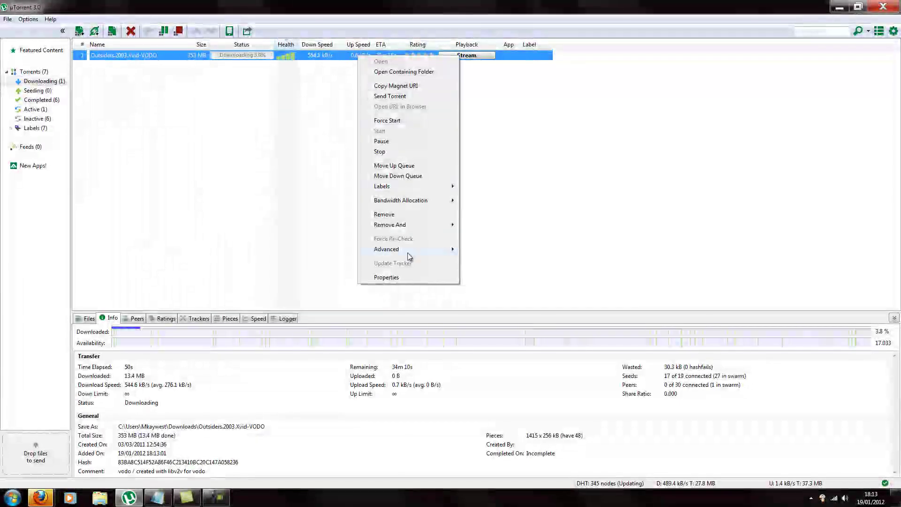
left_click(537, 237)
Switch to the untitled Notepad document and copy its list of tracker announce addresses.
left_click(158, 497)
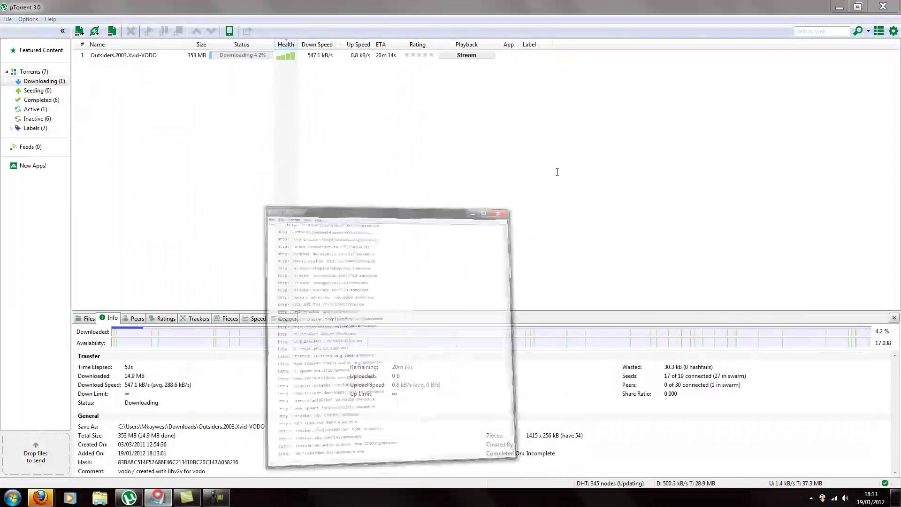
left_click_drag(553, 58, 575, 445)
right_click(413, 218)
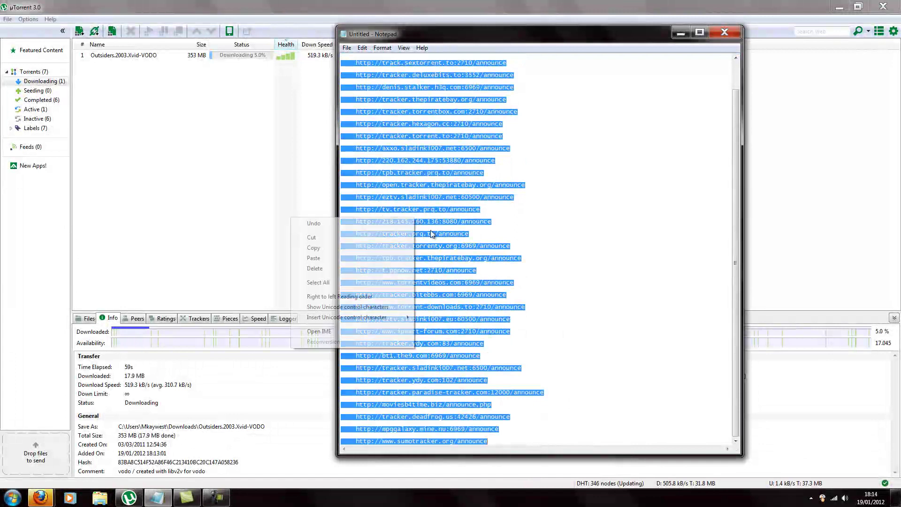
left_click(402, 247)
left_click(679, 33)
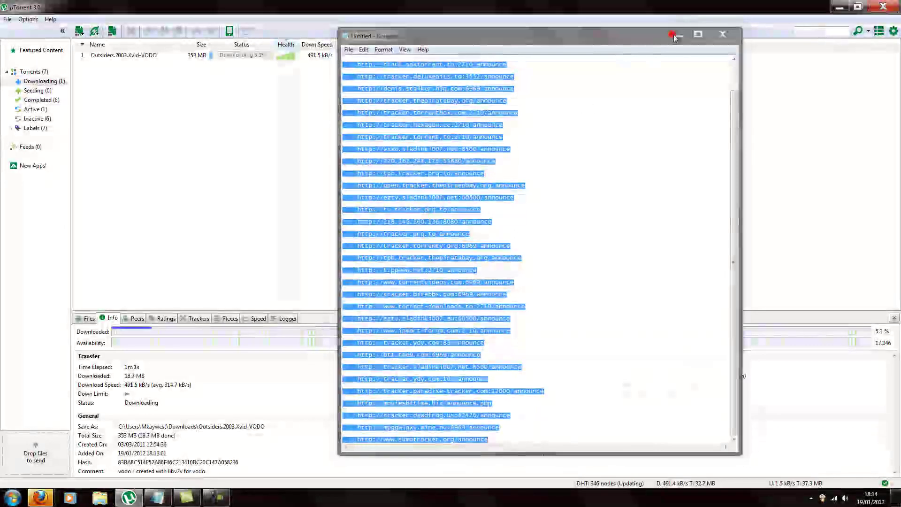
Examine individual tracker addresses in the Notepad list, including the thepiratebay.org and sumotracker.org entries.
left_click(594, 223)
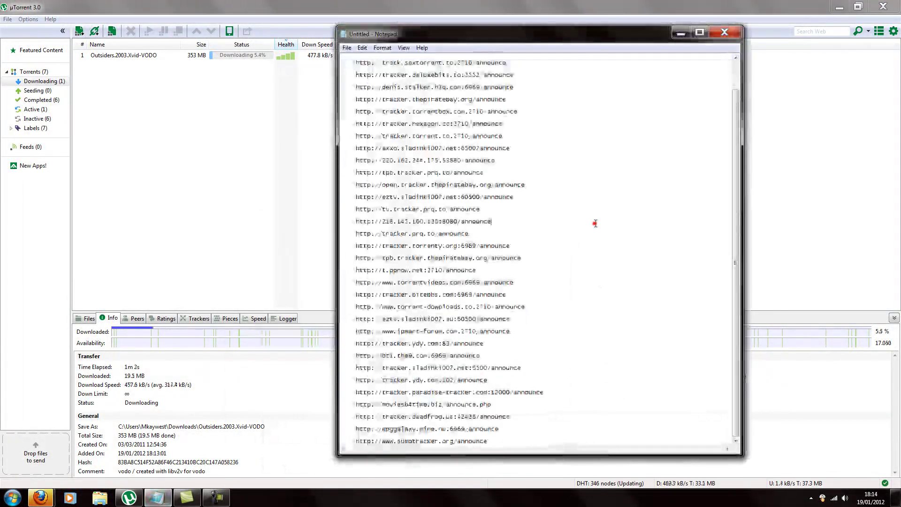
left_click_drag(546, 258, 356, 258)
left_click(694, 295)
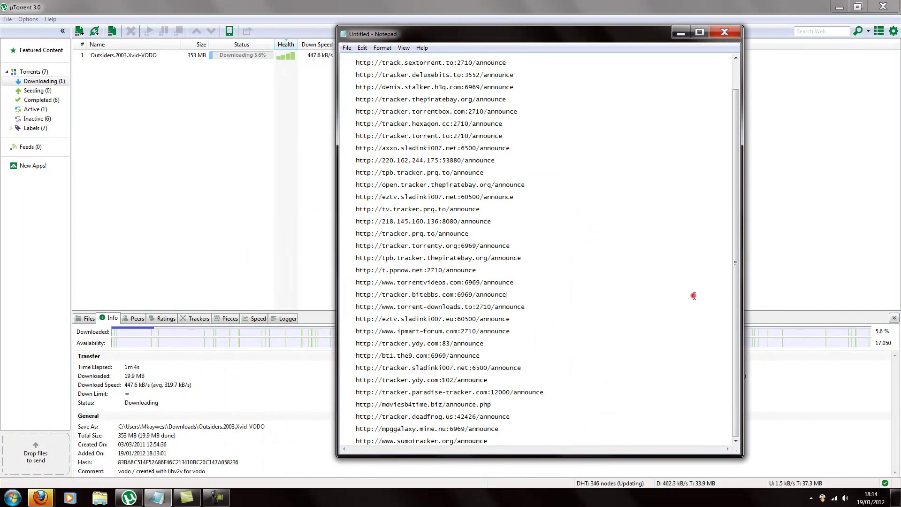
left_click(555, 432)
left_click_drag(535, 442, 355, 441)
left_click(703, 262)
left_click_drag(522, 99, 356, 99)
left_click(668, 122)
mouse_move(514, 87)
left_mouse_down()
mouse_move(356, 86)
mouse_move(488, 441)
left_mouse_up()
left_click(592, 91)
Copy the complete selected tracker list again and minimise Notepad to return to µTorrent.
right_click(343, 304)
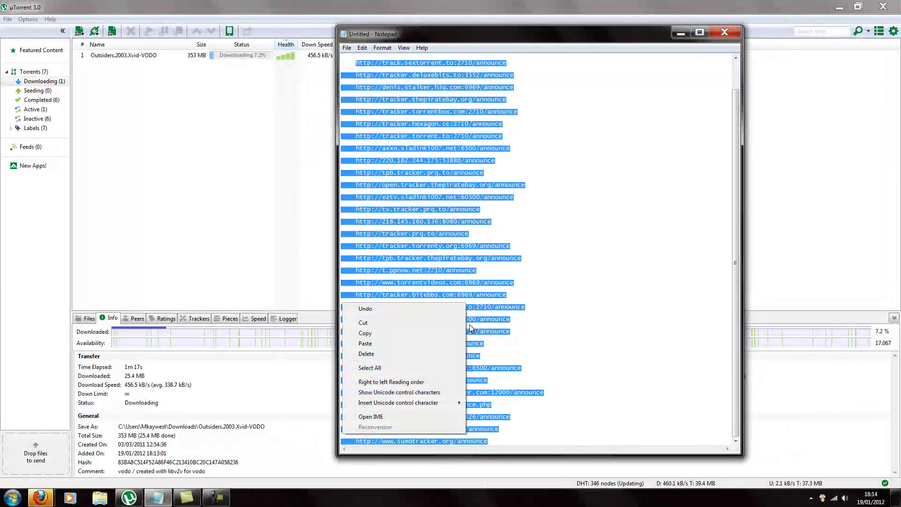
left_click(446, 334)
left_click(681, 33)
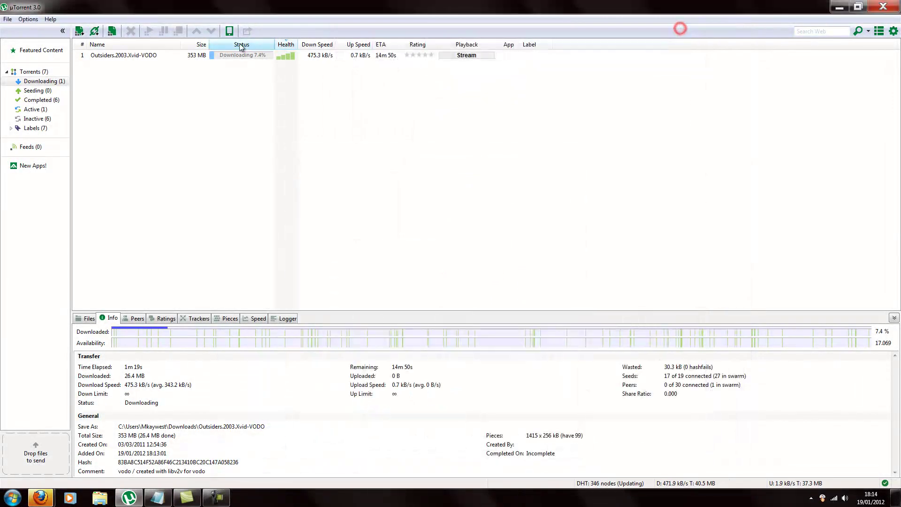
Open the Outsiders torrent's properties and paste the copied tracker list below the existing vodo.net tracker.
left_click(186, 55)
right_click(185, 55)
left_click(259, 279)
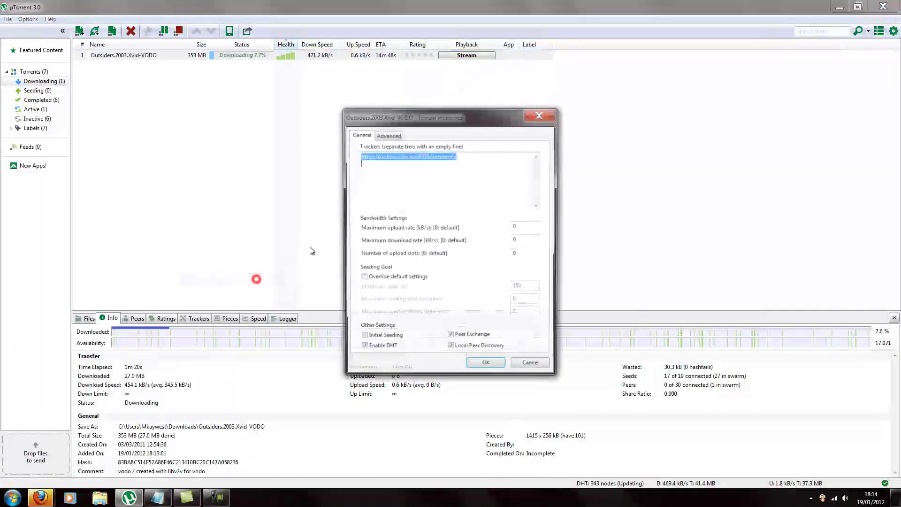
left_click(478, 162)
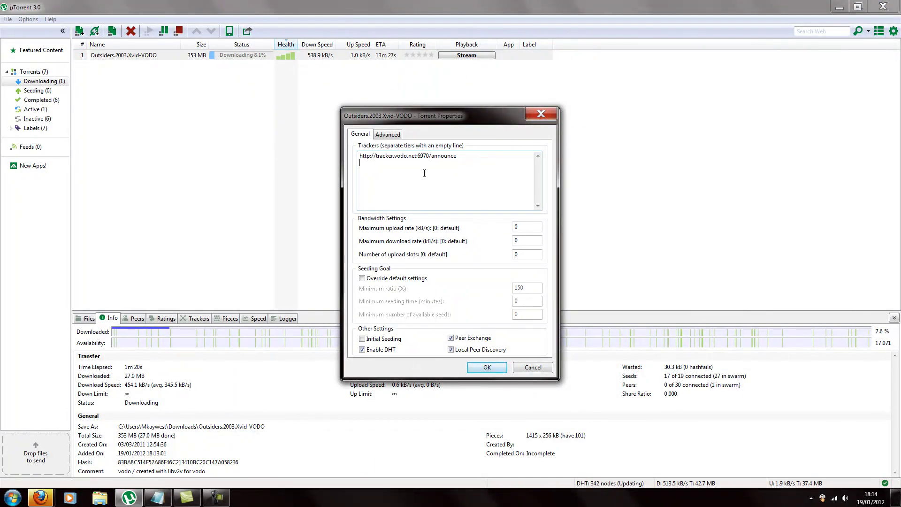
left_click(456, 165)
left_click(420, 164)
key("ctrl+v")
scroll(490, 176, "up", 10)
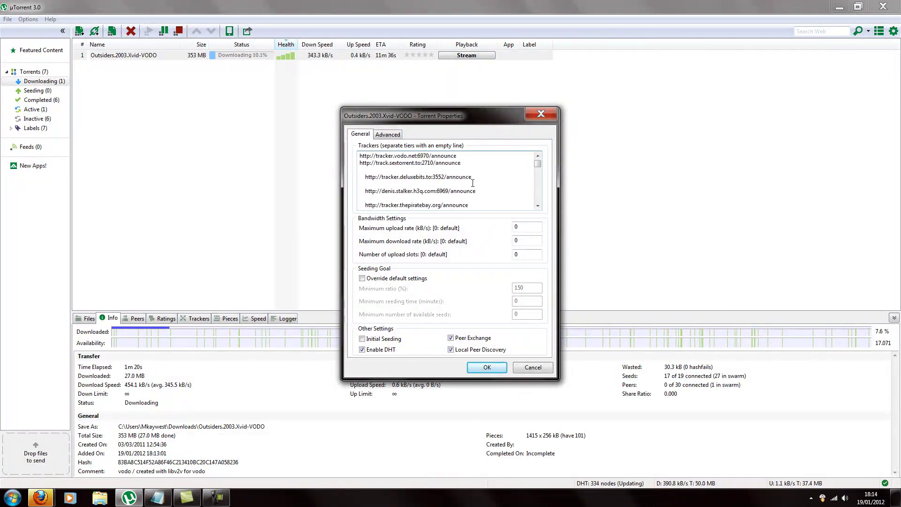
Remove the blank lines and indents before the deluxebits.to and denis.stalker.h3q.com trackers, keep each on its own line, and save the torrent properties.
key("BackSpace")
key("BackSpace")
key("BackSpace")
key("BackSpace")
key("BackSpace")
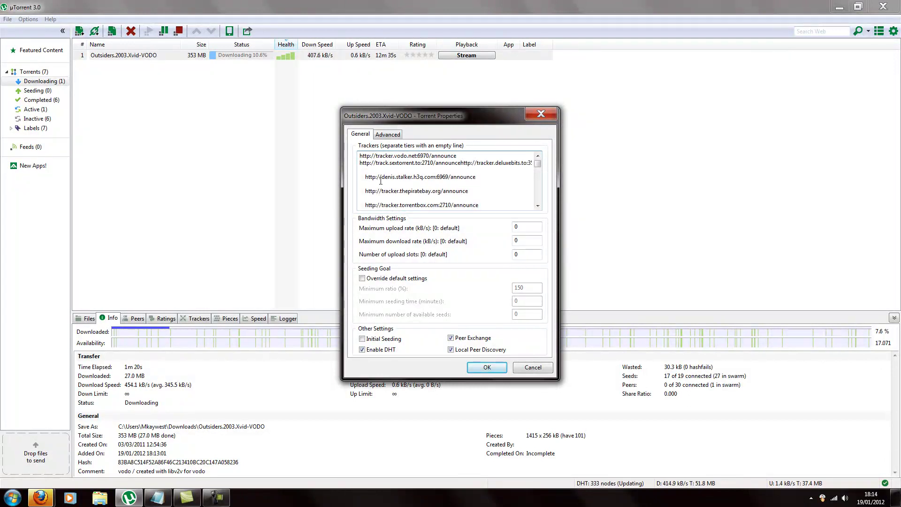
key("Return")
key("BackSpace")
key("BackSpace")
key("BackSpace")
key("BackSpace")
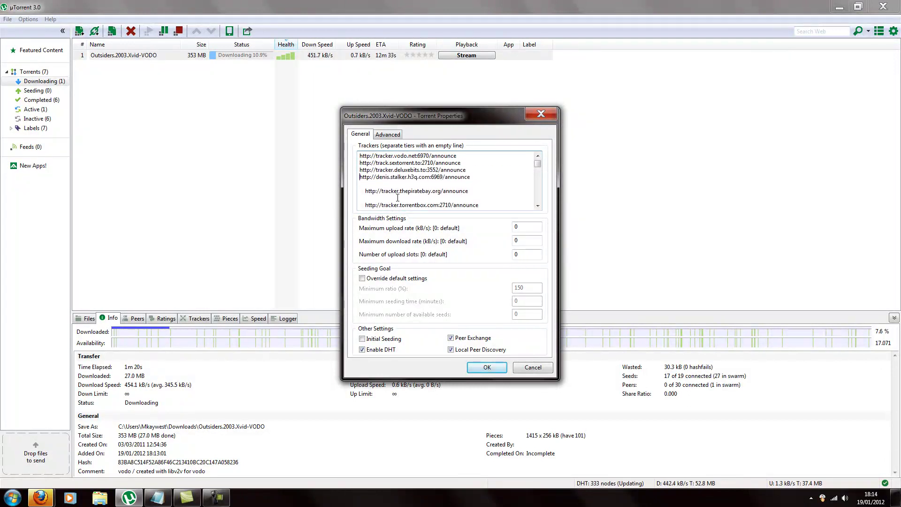
left_click(494, 370)
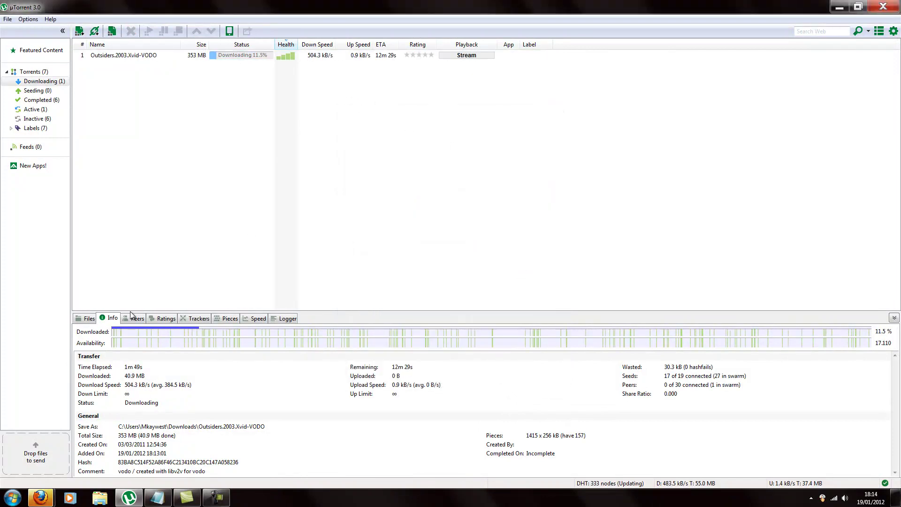
Examine the Outsiders torrent's tracker list and the status of individual trackers, including the hexagon.cc, torrentbox.com and thepiratebay.org entries.
left_click(197, 318)
scroll(354, 422, "down", 10)
left_click_drag(461, 464, 165, 348)
left_click(164, 349)
scroll(464, 397, "up", 2)
left_click(463, 397)
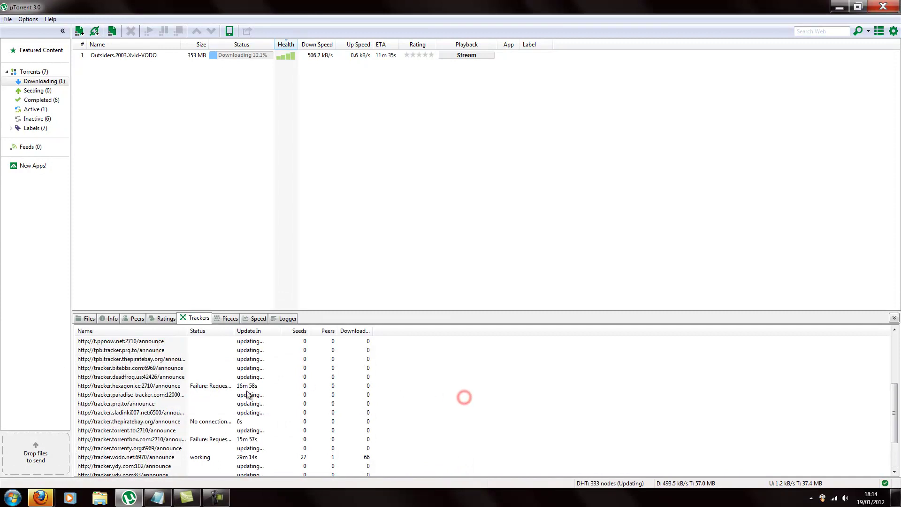
left_click(219, 386)
left_click(214, 438)
left_click(221, 421)
left_click(226, 377)
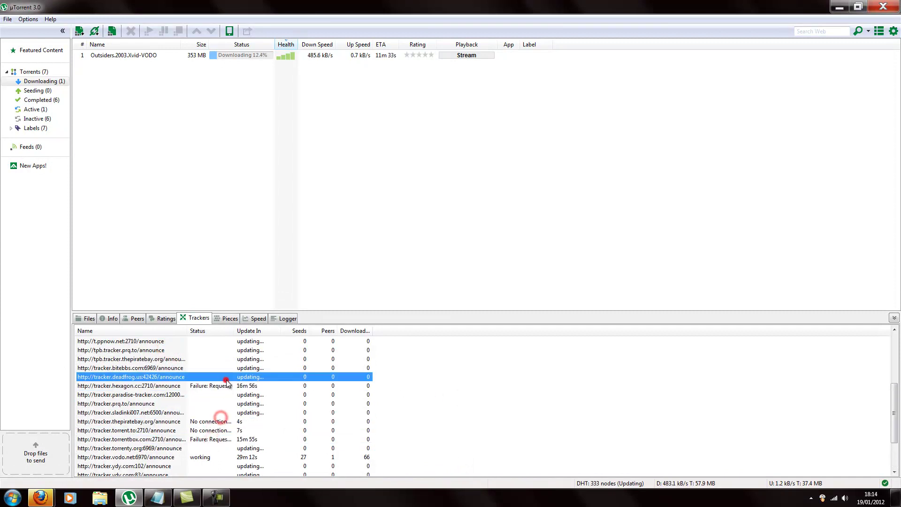
scroll(323, 382, "up", 4)
left_click_drag(398, 347, 324, 406)
Check the Outsiders torrent's current download speed in the torrent list.
left_click(346, 126)
left_click(279, 59)
left_click(339, 82)
left_click(356, 77)
left_click(322, 57)
left_click(375, 87)
left_click(317, 56)
left_click(345, 85)
left_click(329, 57)
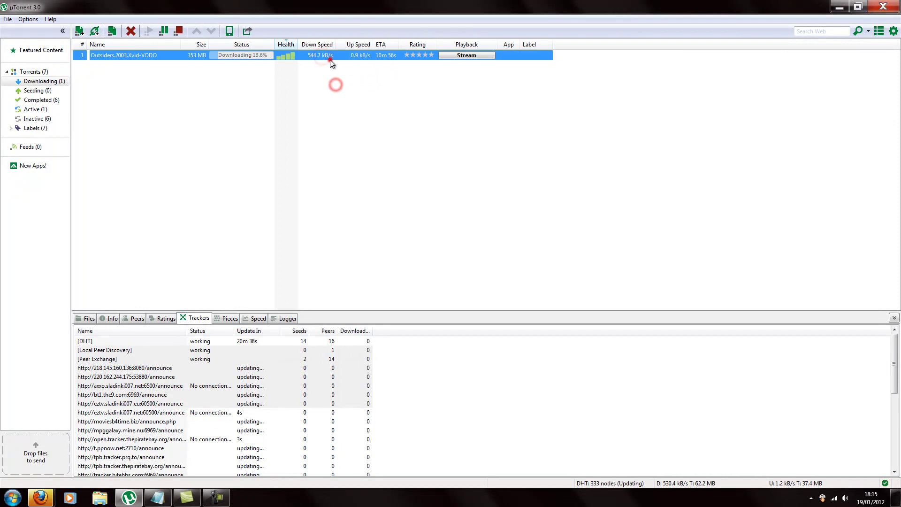
left_click(340, 79)
left_click(327, 55)
left_click(330, 77)
left_click(326, 57)
left_click(331, 77)
left_click(330, 56)
left_click(329, 83)
left_click(330, 55)
Pause the Outsiders torrent and check its status.
right_click(330, 56)
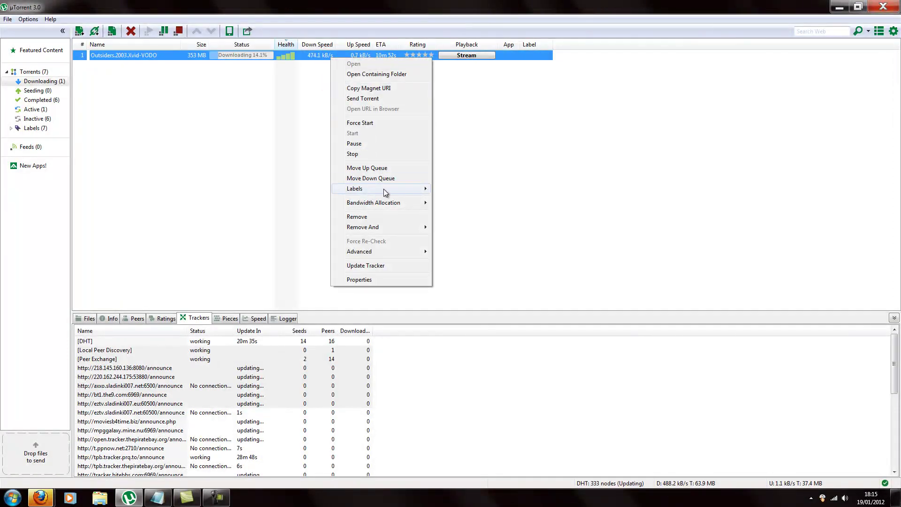
left_click(358, 143)
left_click(252, 109)
left_click(233, 56)
left_click(253, 104)
left_click(257, 55)
left_click(272, 111)
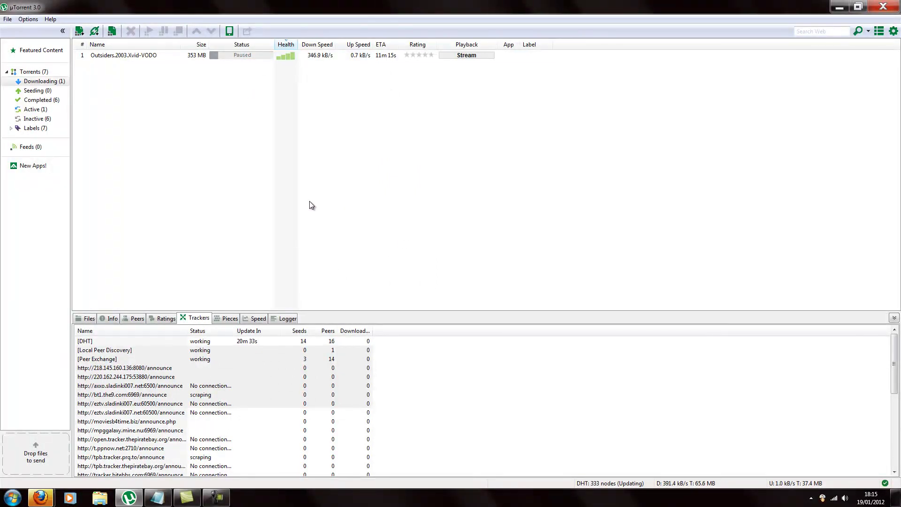
left_click(234, 55)
left_click(300, 115)
Look through the Outsiders torrent's peers, ratings, trackers and files, ending on its general information.
left_click(172, 55)
left_click(109, 318)
left_click(132, 318)
left_click(161, 318)
left_click(197, 318)
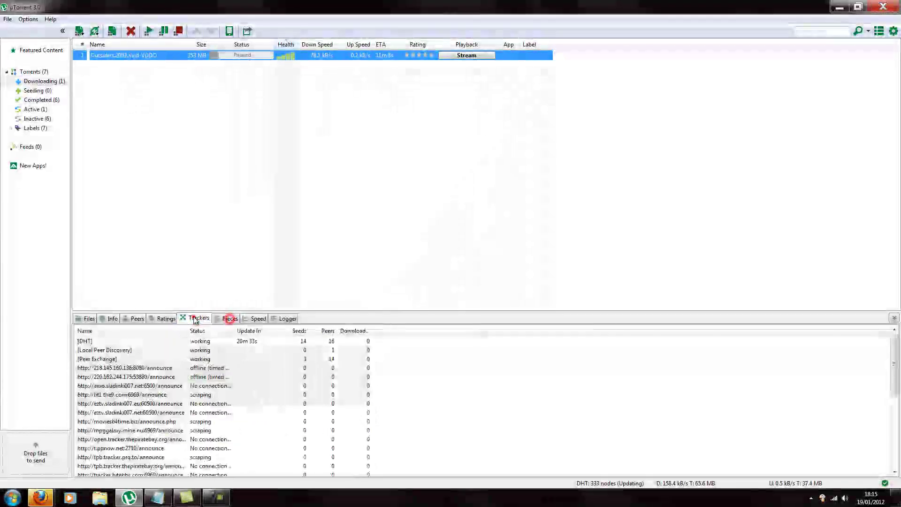
left_click(87, 318)
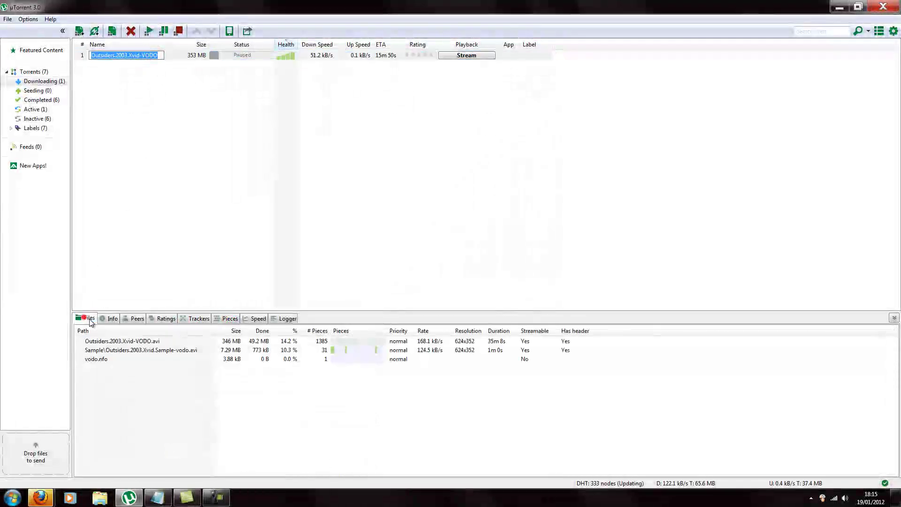
left_click(108, 318)
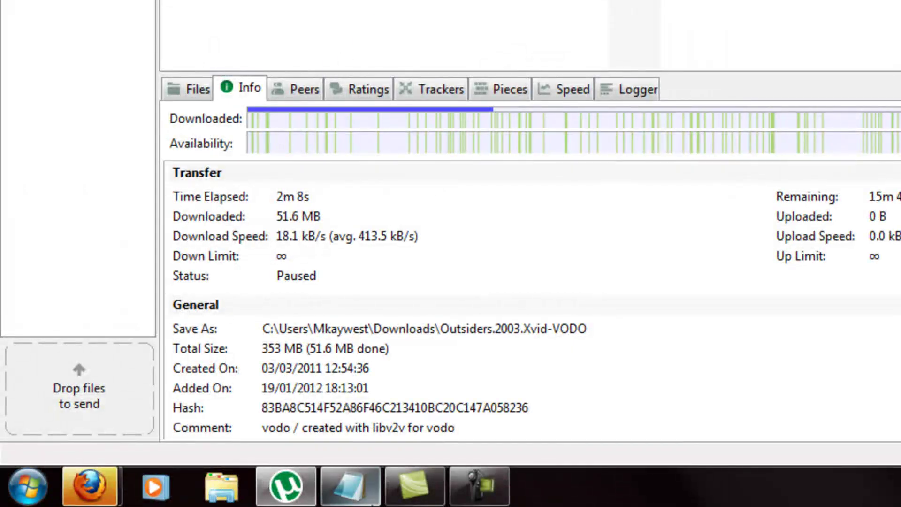
Copy the Outsiders torrent's hash value from its general information.
right_click(501, 410)
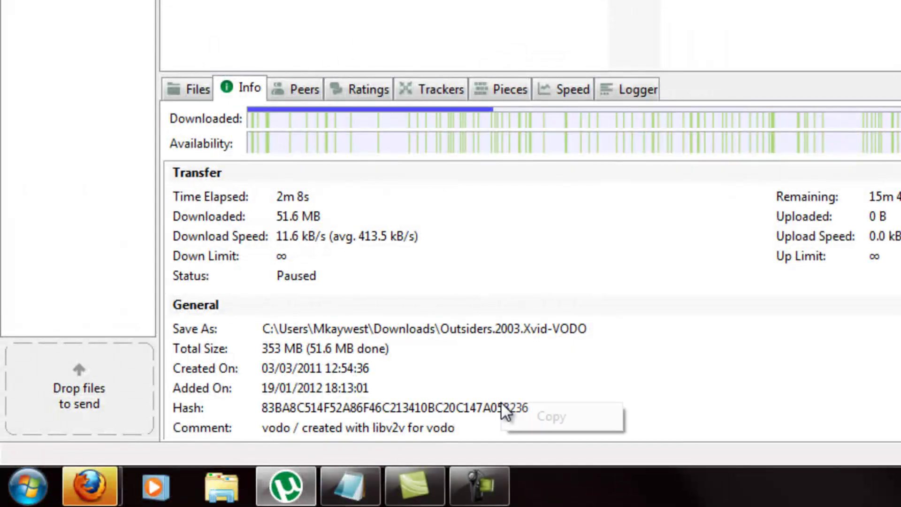
left_click(549, 413)
left_click(605, 409)
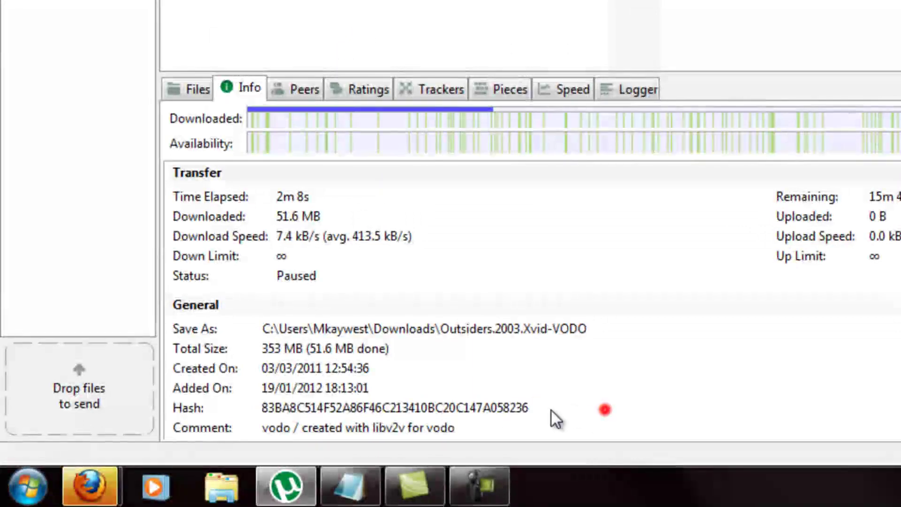
left_click(662, 410)
left_click(648, 406)
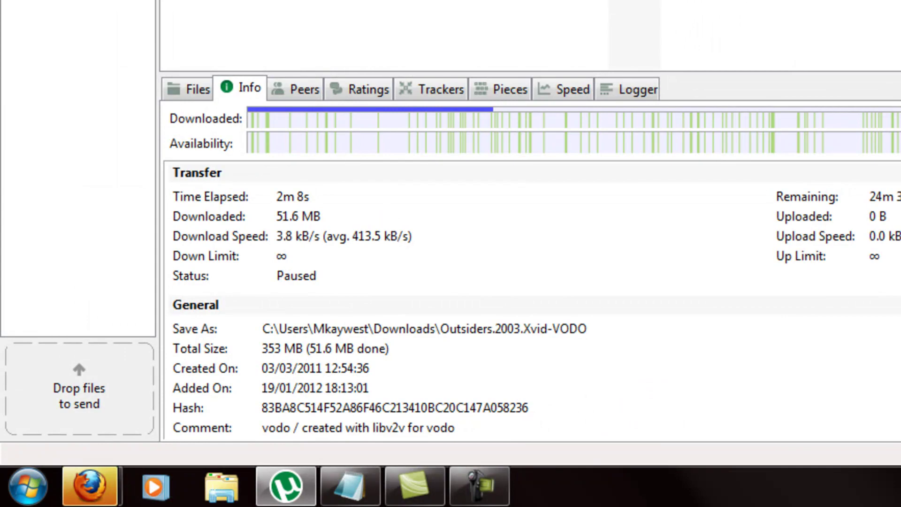
left_click(546, 407)
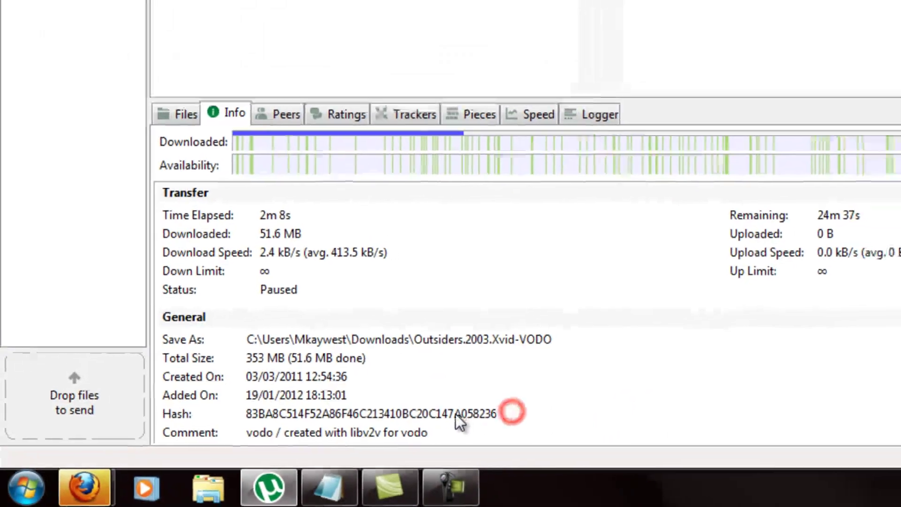
right_click(486, 407)
left_click(545, 421)
left_click(244, 177)
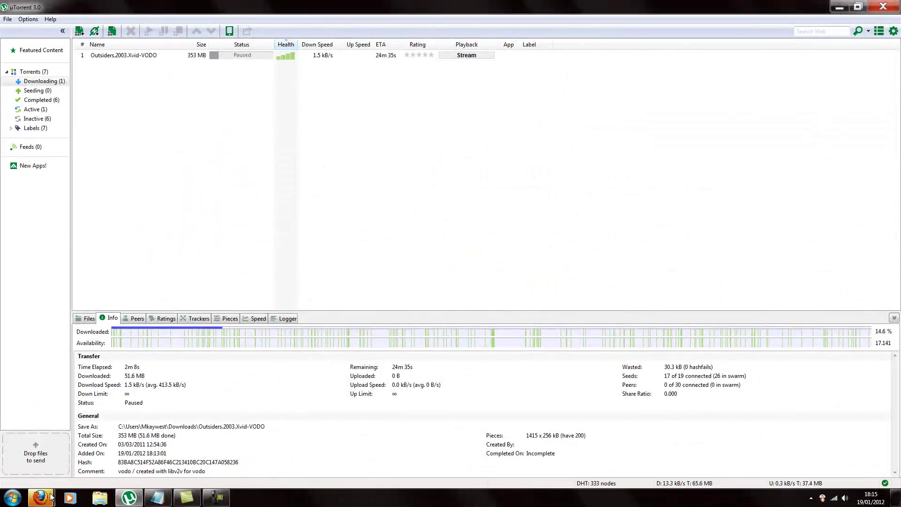
Switch to Firefox and search Google for the hash 83BA8C514F52A86F46C213410BC20C147A058236 in the empty tab.
mouse_move(44, 499)
left_click(74, 452)
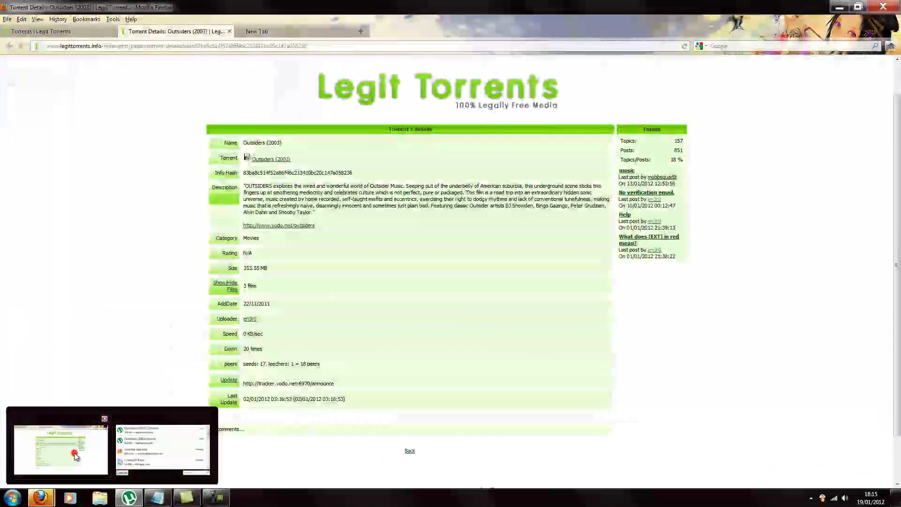
left_click(312, 29)
left_click(793, 44)
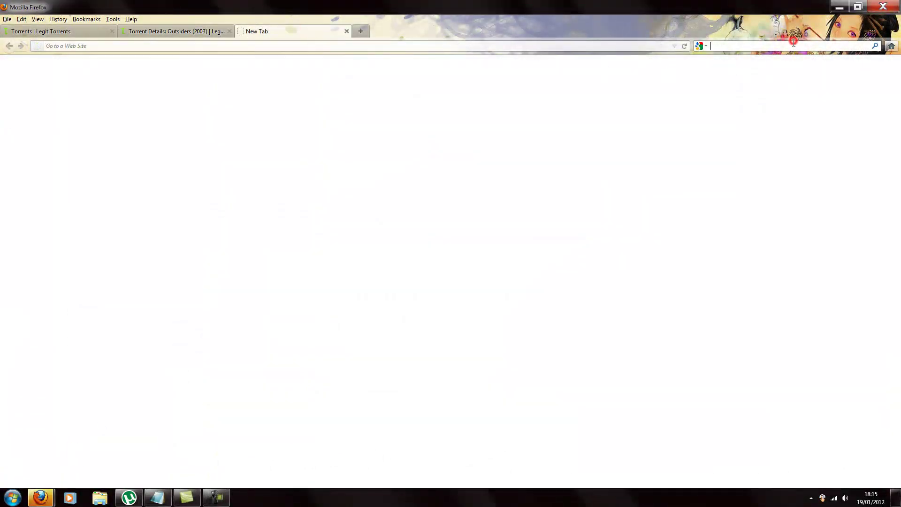
left_click(875, 46)
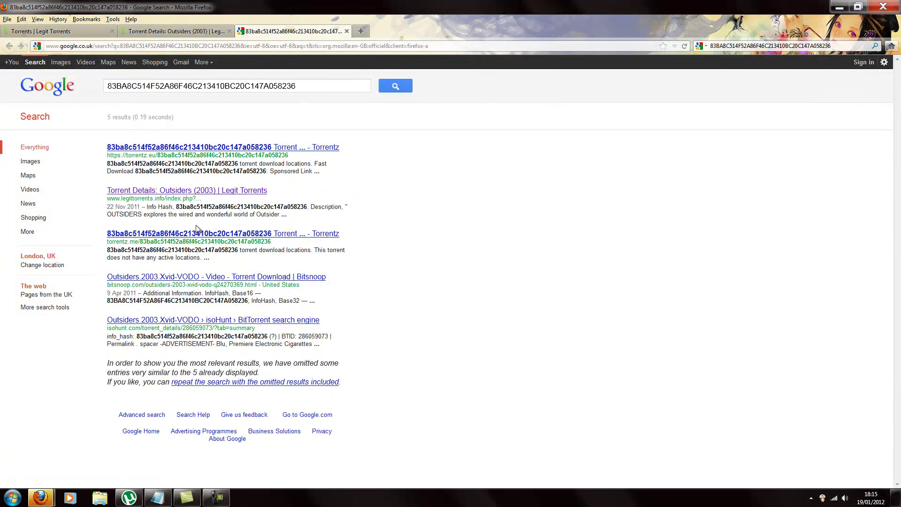
Open the isoHunt result and the first Torrentz result in new tabs.
right_click(172, 320)
left_click(207, 325)
right_click(156, 151)
left_click(195, 158)
Download the Outsiders.2003.Xvid-VODO torrent from the isoHunt page, open it with µTorrent and load its trackers into the existing torrent.
left_click(409, 31)
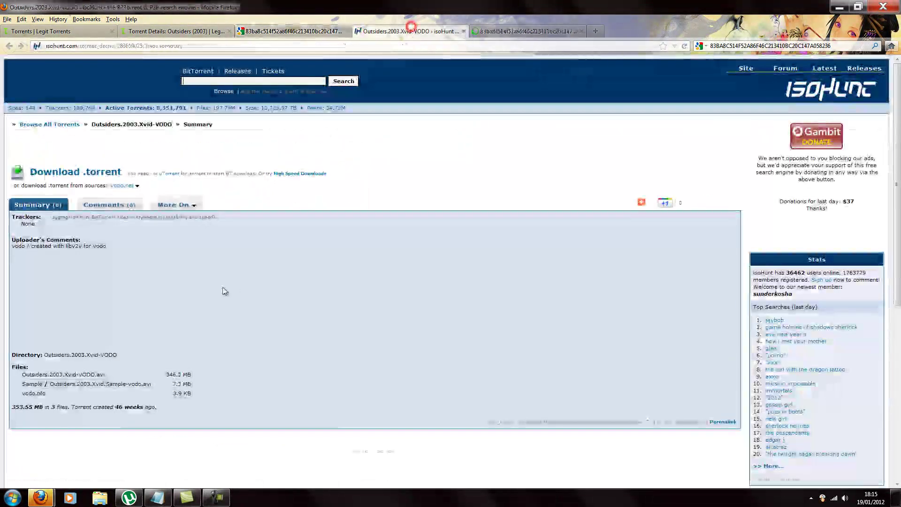
scroll(155, 249, "down", 5)
scroll(155, 234, "up", 5)
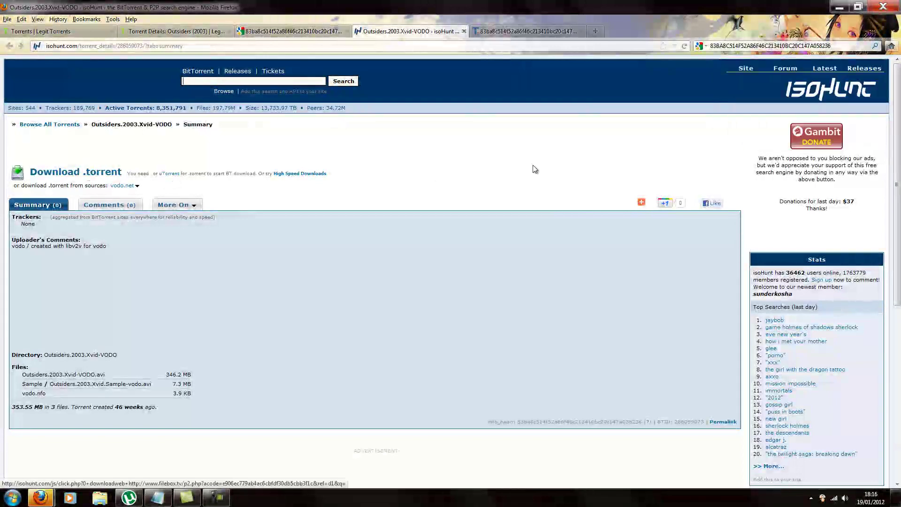
scroll(464, 181, "down", 5)
left_click(530, 30)
left_click(376, 31)
scroll(91, 250, "up", 3)
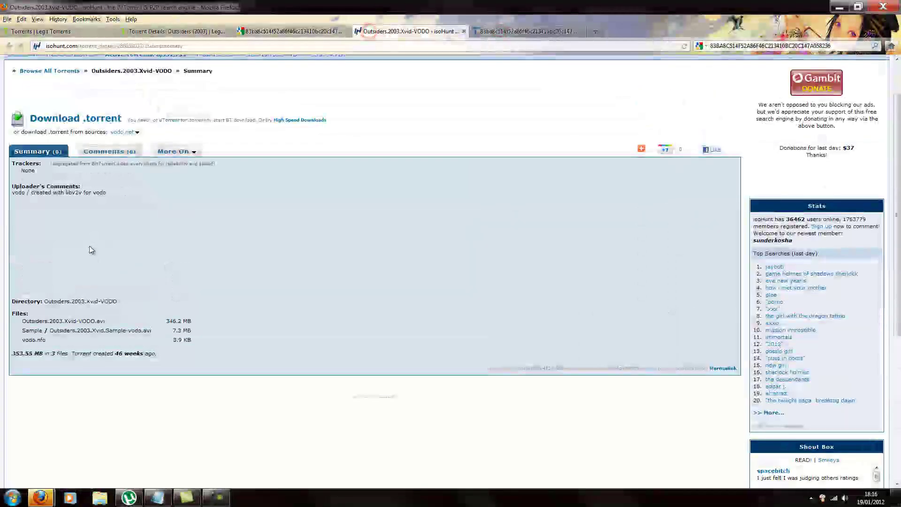
scroll(92, 250, "up", 1)
left_click(55, 173)
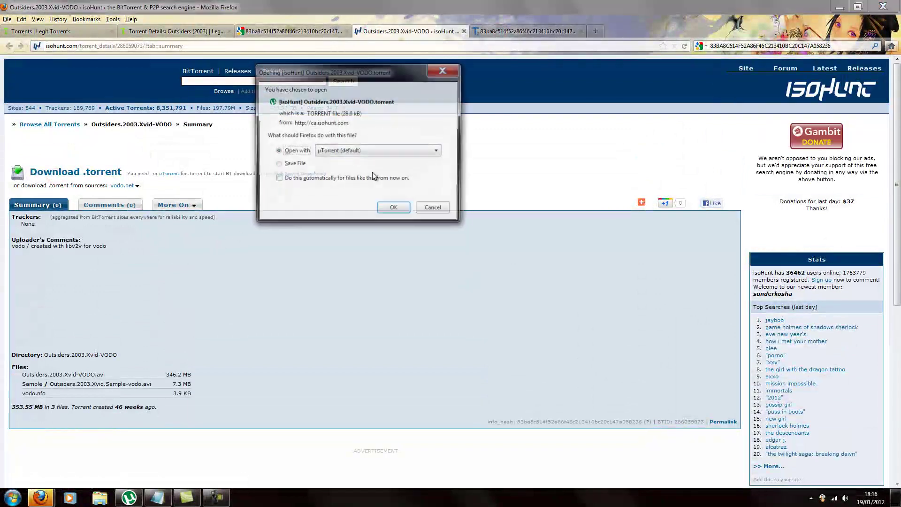
left_click(402, 209)
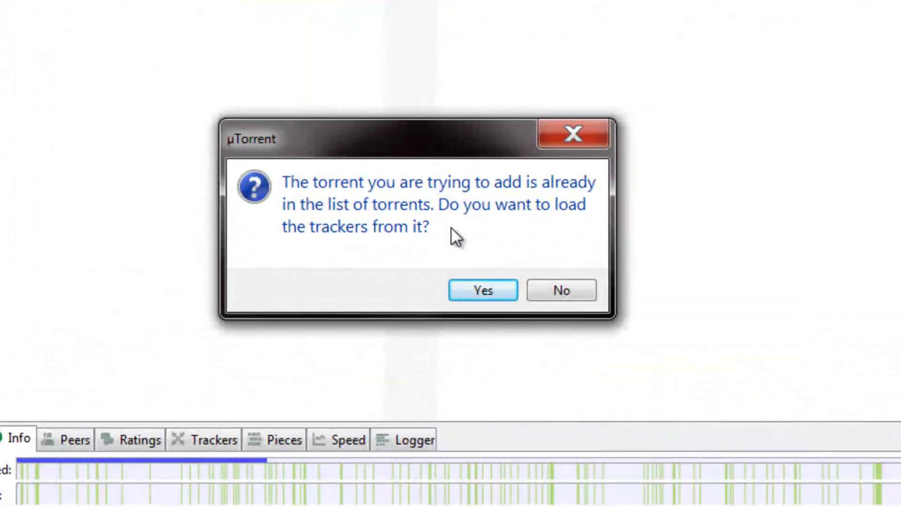
left_click(504, 290)
Examine the Outsiders torrent's tracker list for status and seeds, including the DHT, Local Peer Discovery and tracker.vodo.net entries.
left_click(201, 332)
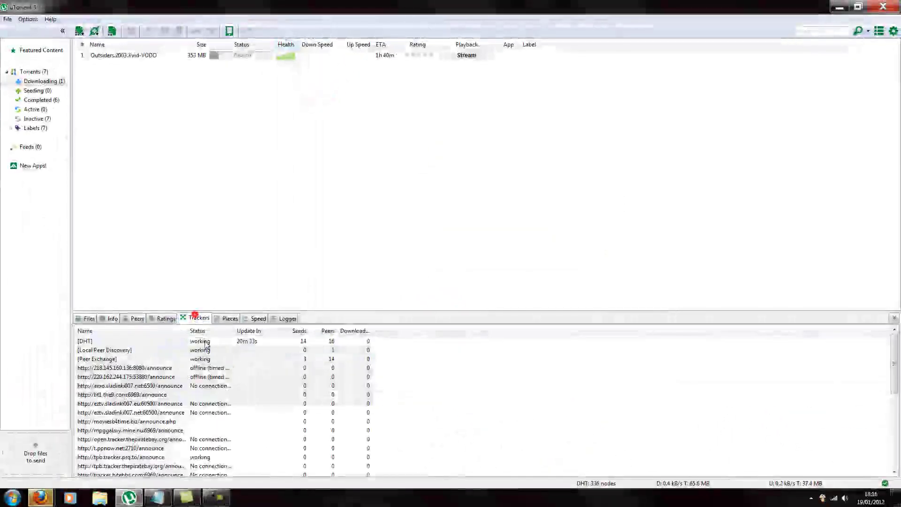
scroll(218, 422, "down", 5)
scroll(310, 450, "up", 8)
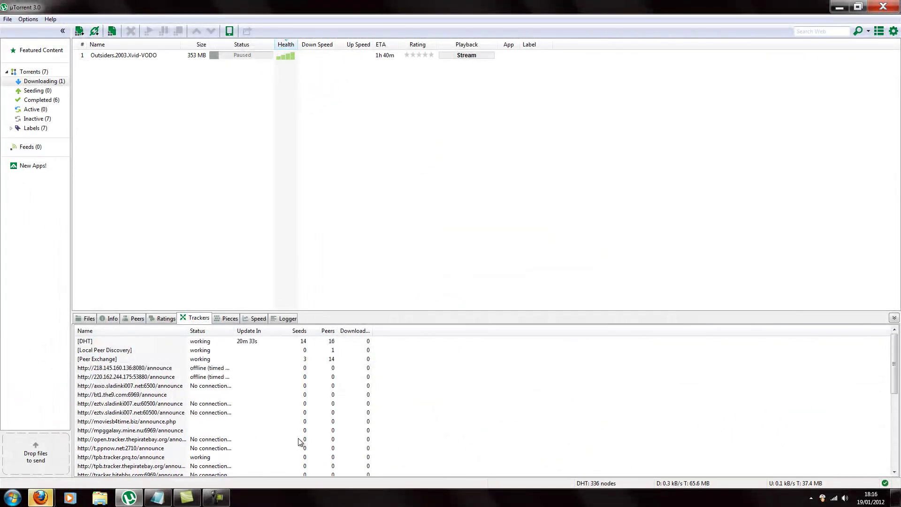
left_click(161, 359)
left_click(187, 375)
left_click(217, 349)
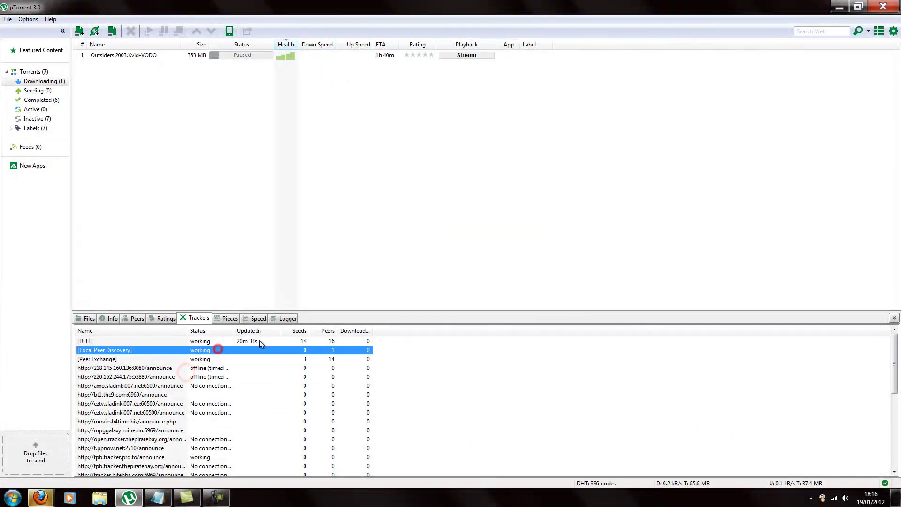
left_click(259, 340)
scroll(322, 380, "down", 7)
left_click(294, 402)
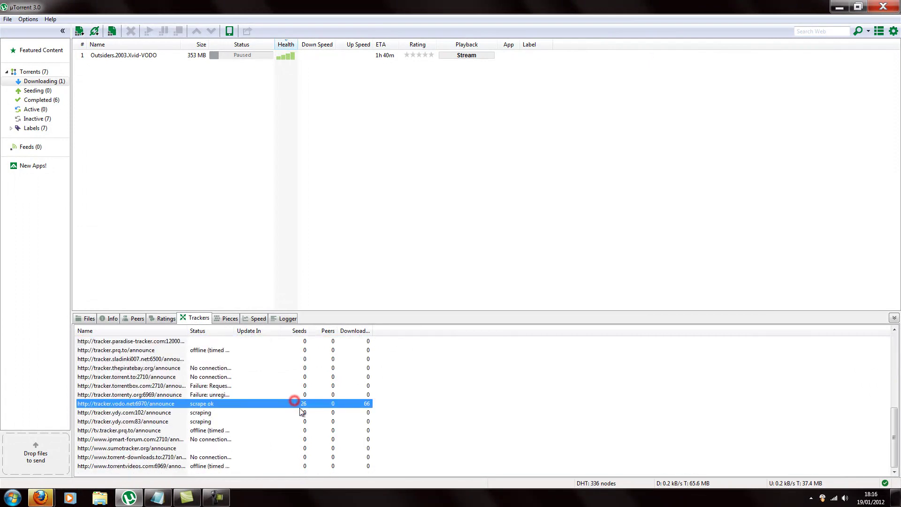
left_click(246, 405)
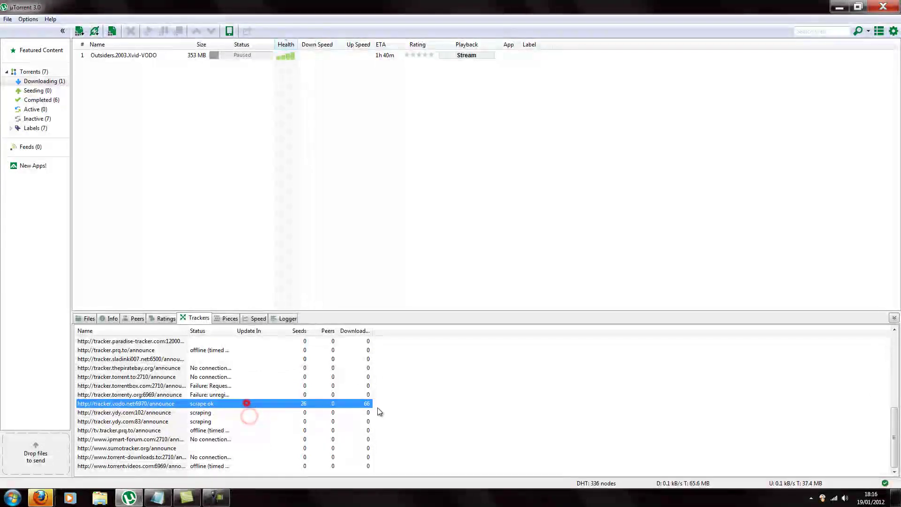
left_click(469, 376)
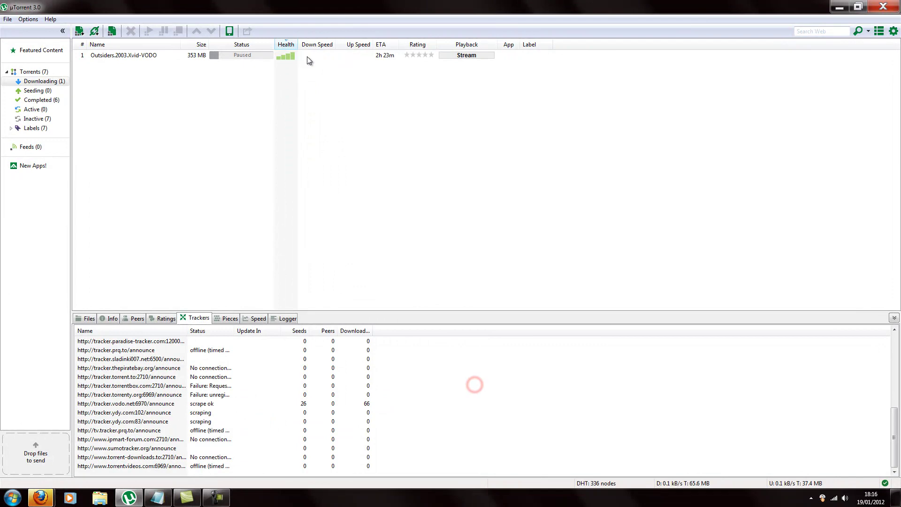
Start the paused Outsiders torrent again and display its files.
right_click(287, 57)
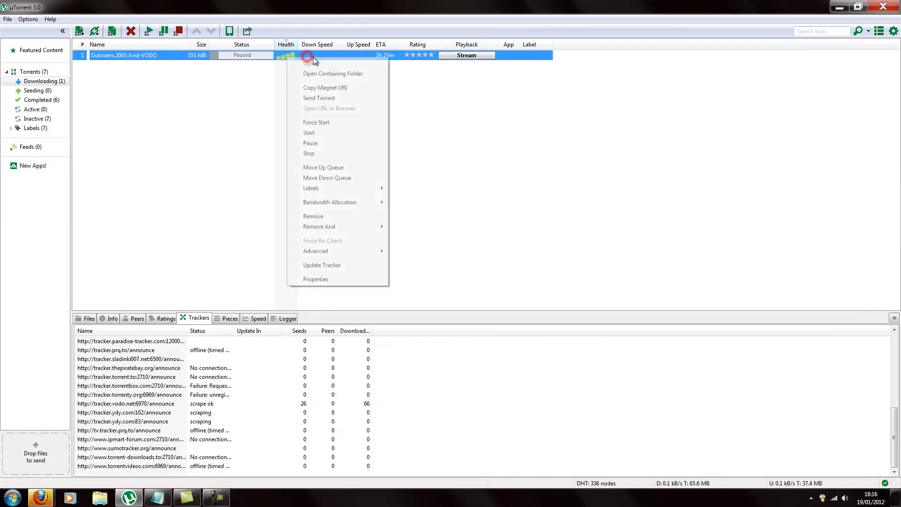
left_click(331, 134)
left_click(89, 318)
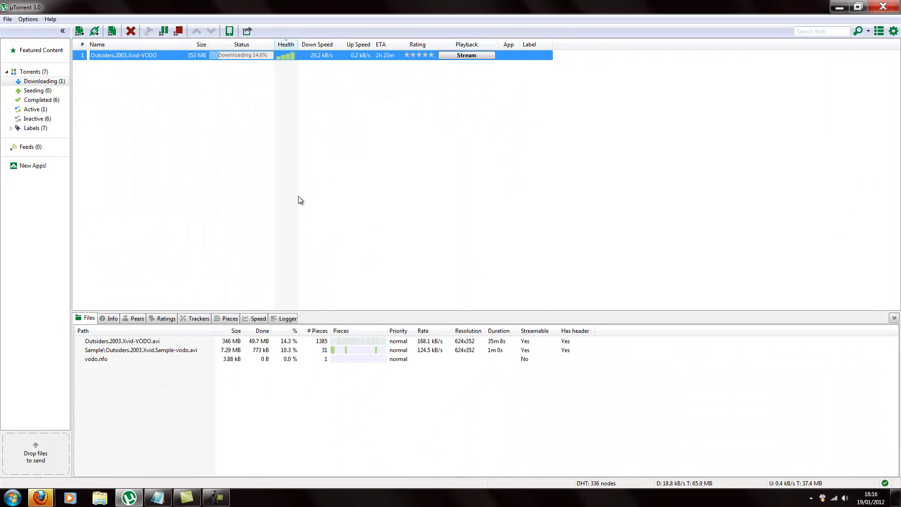
Monitor the Outsiders torrent's download speed, upload speed, progress and ETA.
left_click(373, 104)
left_click(347, 55)
left_click(353, 106)
left_click(344, 55)
left_click(350, 93)
left_click(340, 56)
left_click(347, 98)
left_click(350, 58)
left_click(346, 99)
left_click(340, 56)
left_click(198, 127)
left_click(189, 56)
left_click(199, 90)
left_click(156, 54)
left_click(152, 85)
left_click(190, 57)
left_click(432, 199)
left_click(368, 57)
left_click(377, 90)
left_click(373, 56)
left_click(374, 83)
left_click(326, 55)
left_click(304, 101)
left_click(348, 57)
left_click(385, 90)
left_click(380, 56)
left_click(401, 84)
left_click(385, 55)
left_click(384, 88)
left_click(382, 56)
left_click(387, 78)
left_click(386, 56)
left_click(400, 101)
left_click(386, 57)
left_click(386, 76)
left_click(377, 56)
left_click(346, 72)
left_click(344, 55)
left_click(350, 82)
left_click(347, 55)
left_click(353, 85)
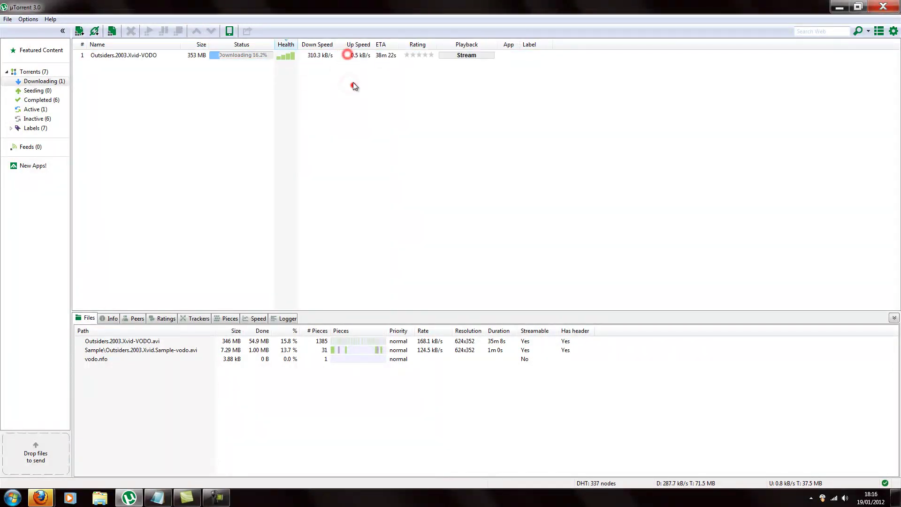
Show the overall transfer statistics, then close them.
left_click(50, 19)
left_click(64, 104)
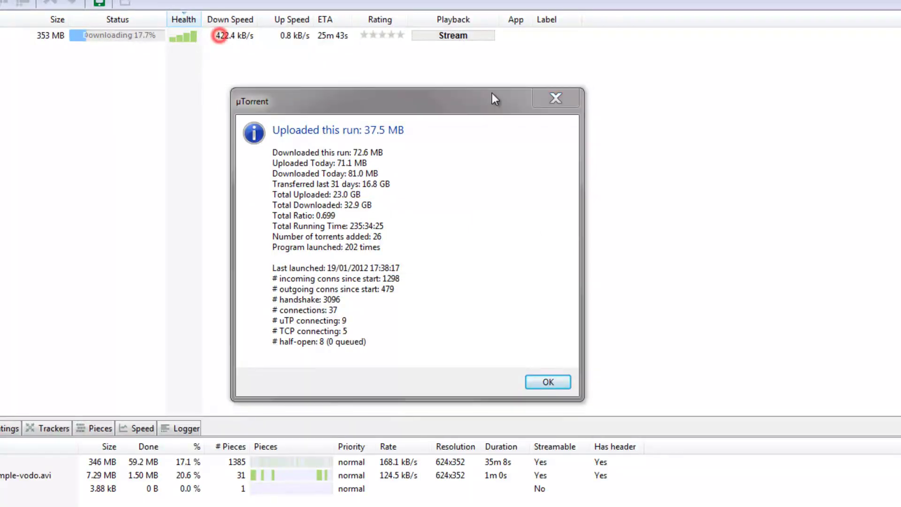
left_click(556, 98)
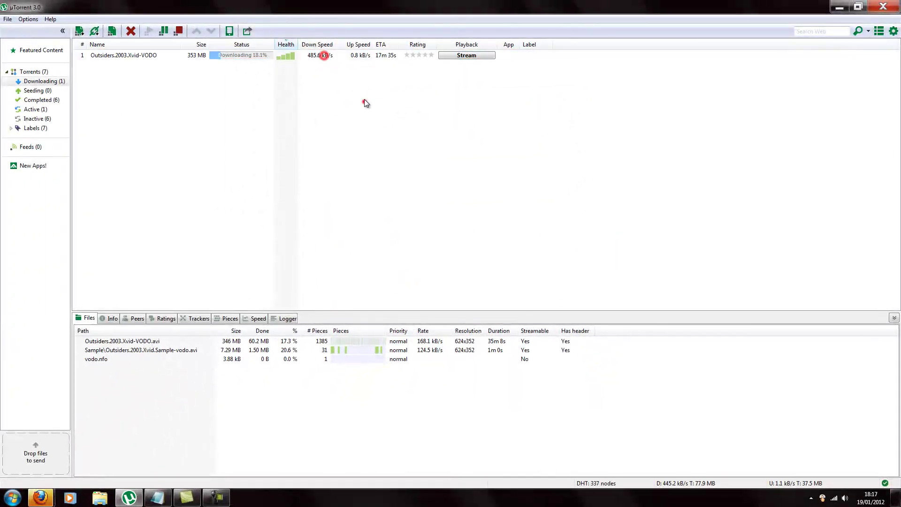
Watch the down speed and ETA of the Outsiders torrent in the torrent list.
left_click(348, 56)
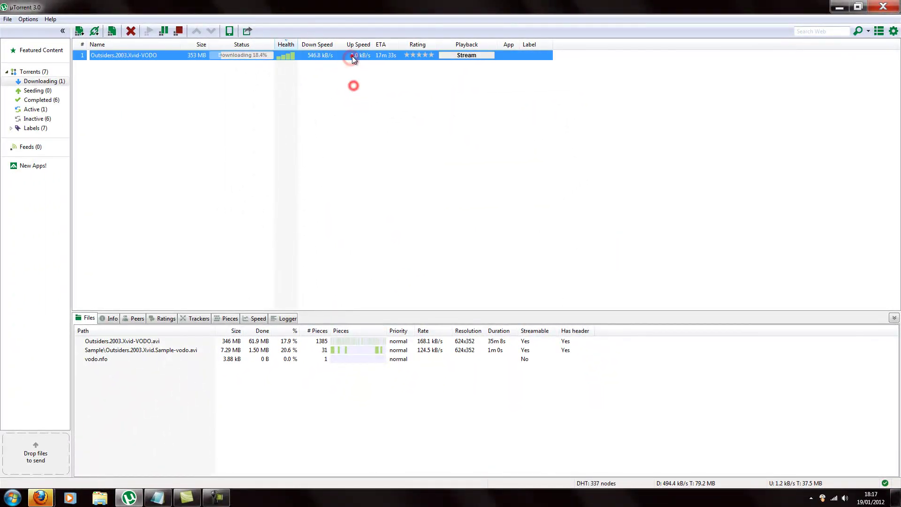
left_click(342, 174)
left_click(353, 56)
left_click(357, 84)
left_click(350, 56)
left_click(350, 86)
left_click(331, 57)
left_click(338, 85)
left_click(341, 56)
left_click(342, 84)
left_click(342, 56)
left_click(345, 83)
left_click(343, 55)
left_click(347, 83)
left_click(342, 55)
left_click(357, 143)
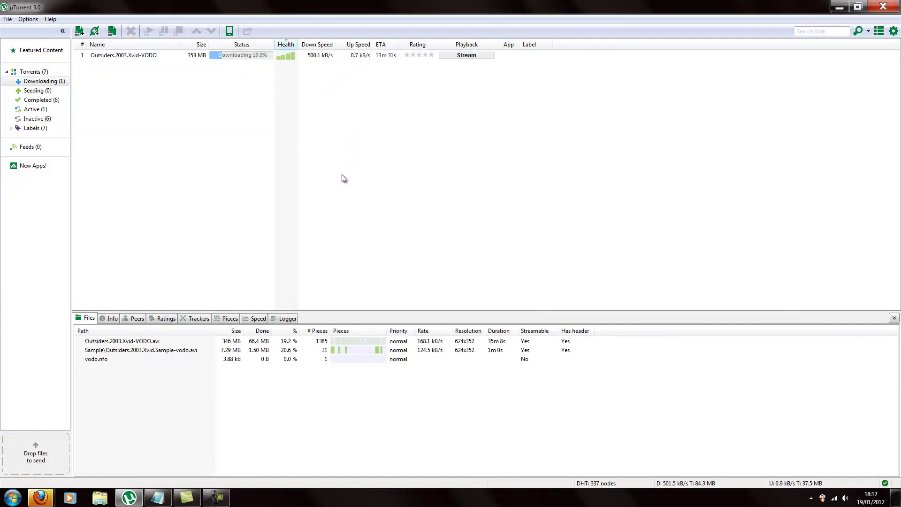
left_click(359, 155)
left_click(339, 59)
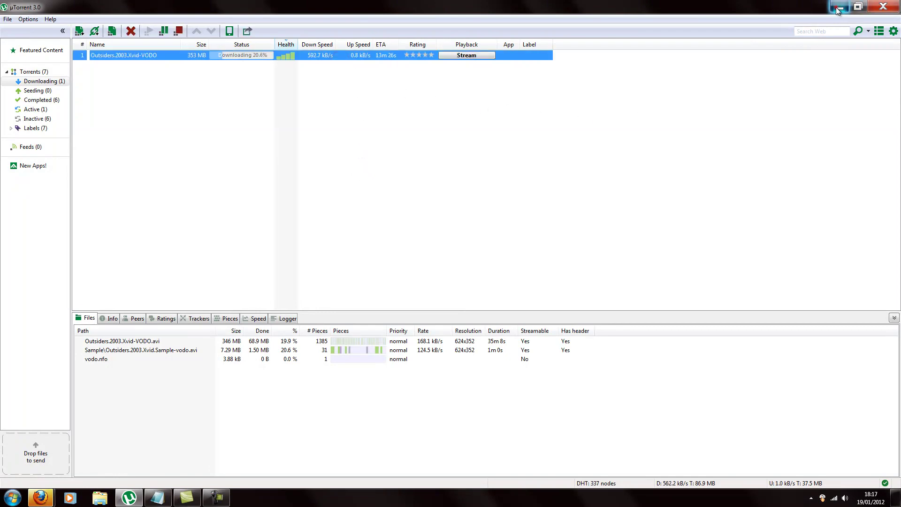
Minimise µTorrent, close the Firefox Downloads window behind it and return to µTorrent.
left_click(838, 9)
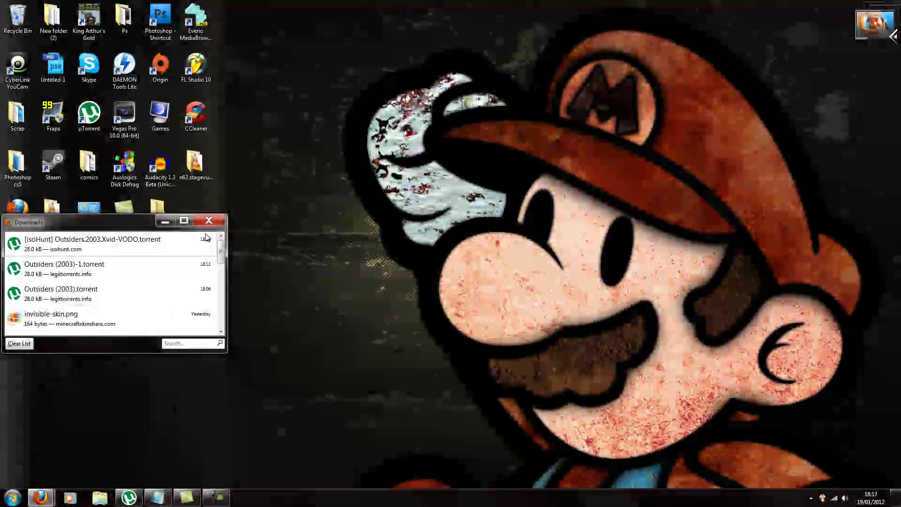
left_click(208, 221)
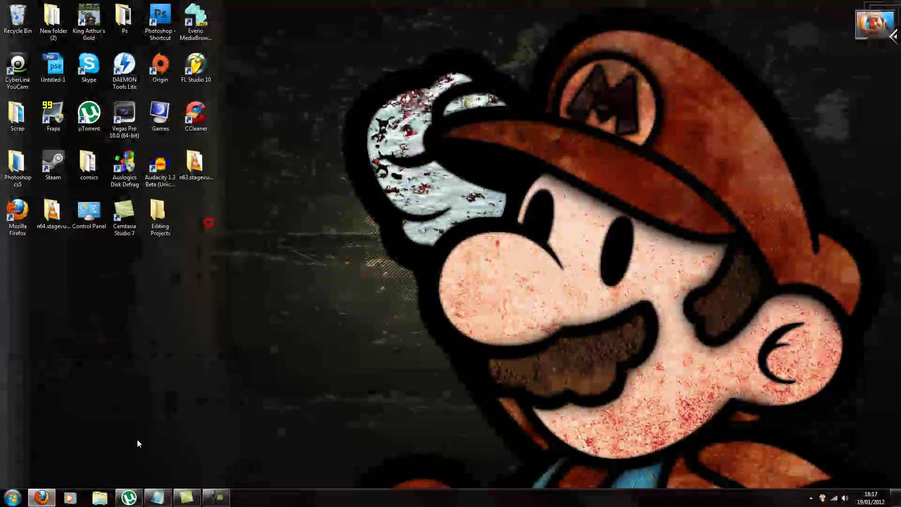
left_click(130, 499)
left_click(360, 123)
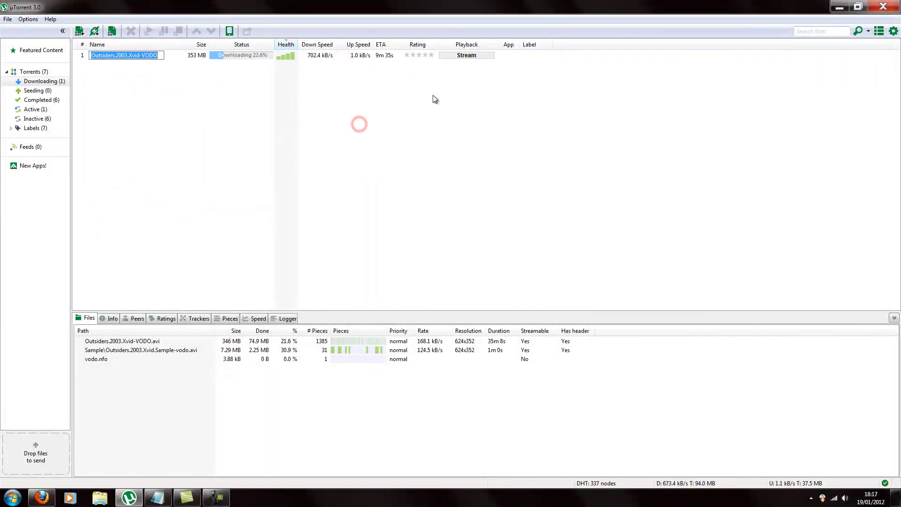
Check the hidden notification area icons and the Outsiders torrent's current download speed.
left_click(812, 498)
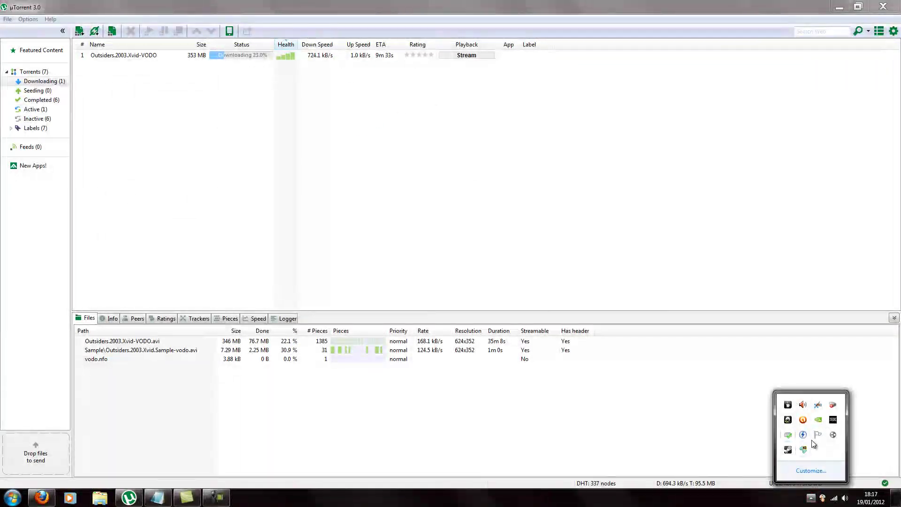
left_click(437, 108)
left_click(345, 55)
left_click(343, 96)
left_click(334, 55)
left_click(341, 84)
left_click(339, 51)
left_click(341, 71)
left_click(337, 55)
left_click(308, 70)
right_click(318, 54)
left_click(523, 166)
left_click(365, 173)
left_click(352, 155)
left_click(426, 233)
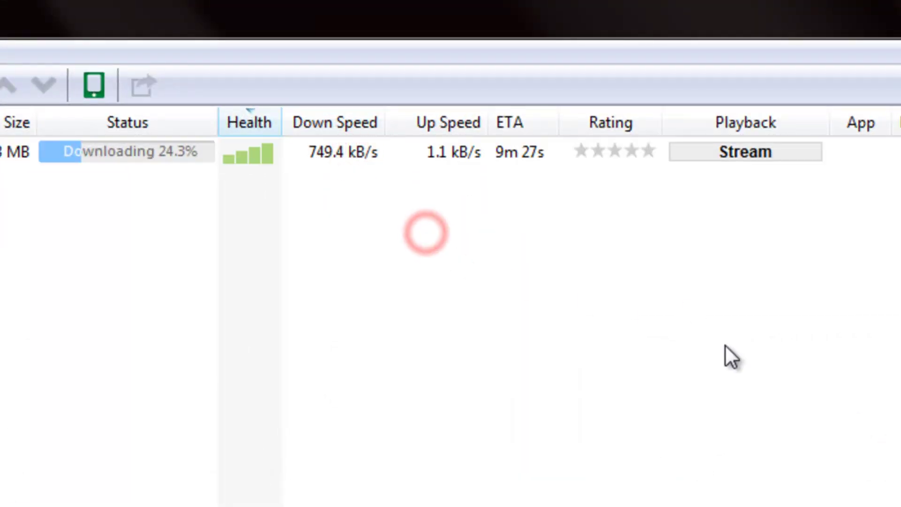
Pause the Outsiders torrent.
left_click(393, 158)
right_click(392, 159)
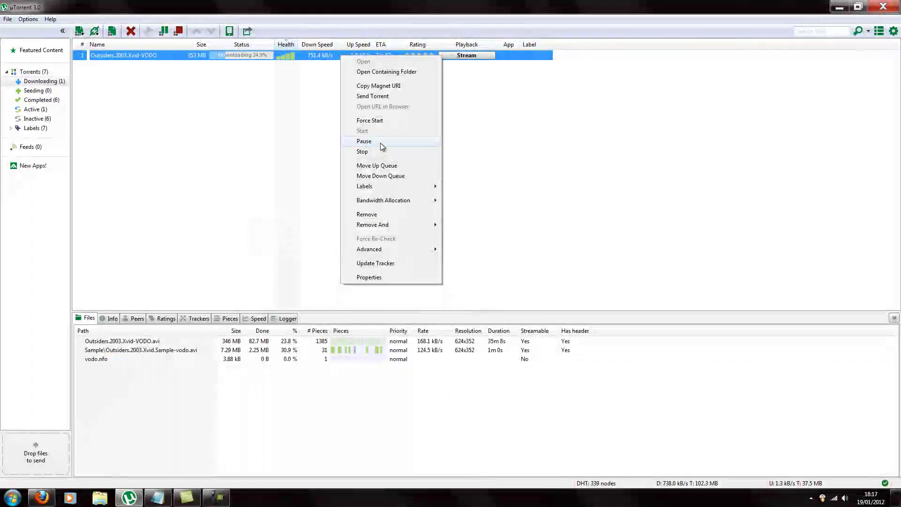
left_click(415, 210)
left_click(328, 89)
left_click(331, 56)
left_click(392, 107)
left_click(339, 56)
left_click(338, 99)
left_click(336, 56)
left_click(378, 105)
left_click(355, 56)
Examine the Outsiders torrent's bandwidth allocation options, including its upload limits, without changing them.
right_click(356, 56)
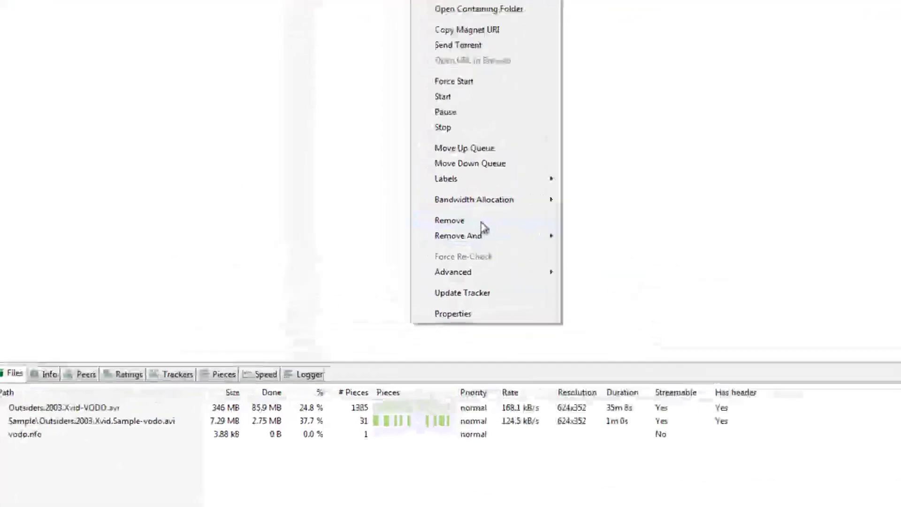
left_click(546, 199)
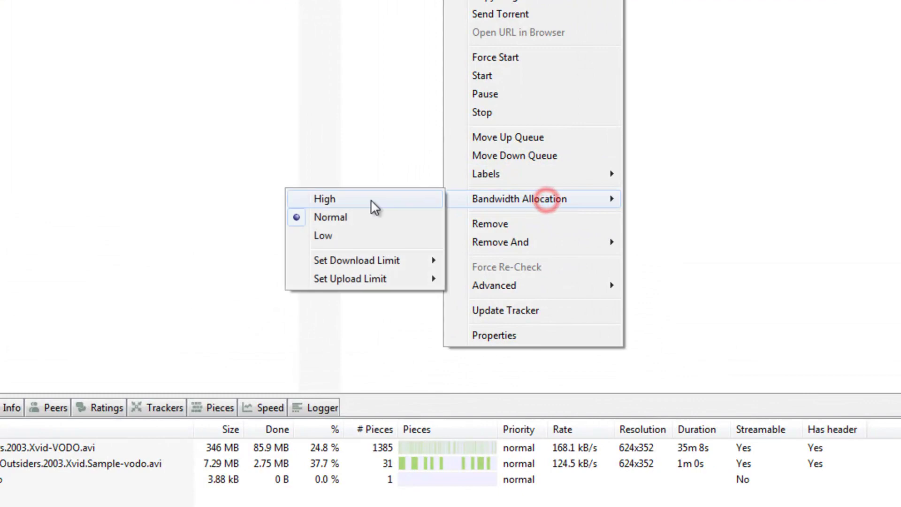
mouse_move(377, 286)
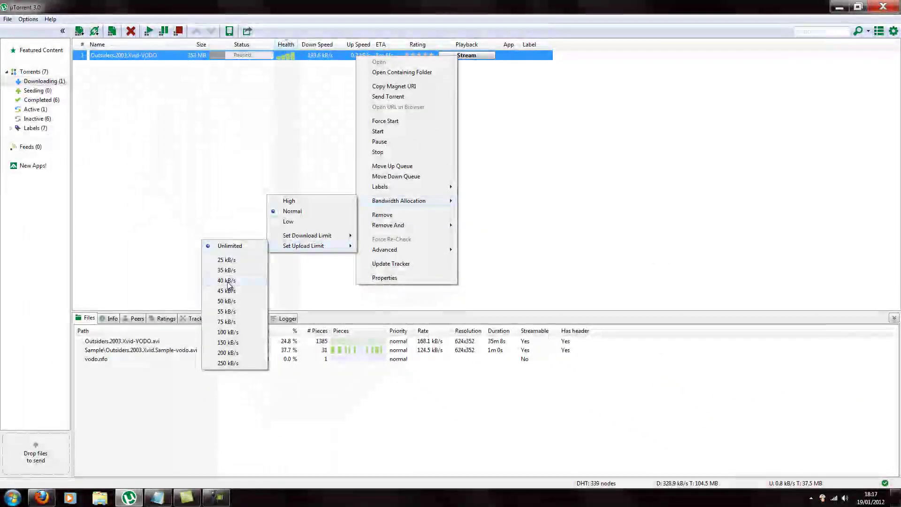
left_click(322, 49)
right_click(320, 55)
left_click(214, 121)
Force-start the paused Outsiders torrent, then switch it back to a normal start.
left_click(350, 54)
right_click(351, 56)
left_click(354, 125)
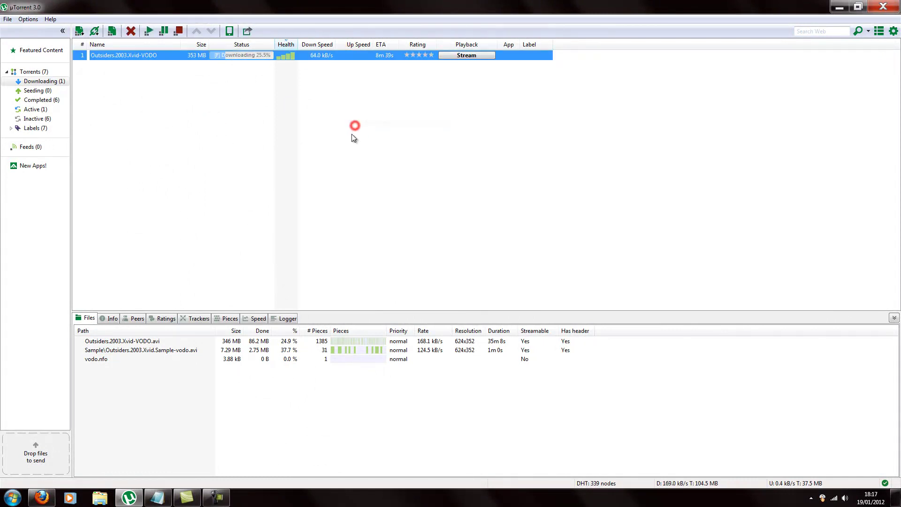
right_click(359, 57)
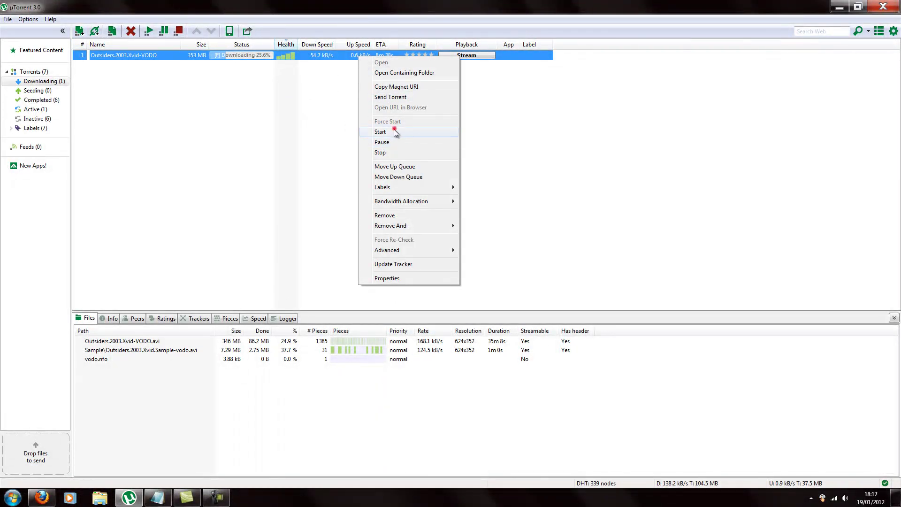
left_click(395, 130)
Monitor the restarted Outsiders torrent's download speed, progress and ETA.
left_click(292, 120)
left_click(332, 57)
left_click(335, 87)
left_click(333, 56)
left_click(340, 84)
left_click(336, 55)
left_click(340, 84)
left_click(338, 55)
left_click(340, 85)
left_click(339, 55)
left_click(342, 82)
left_click(340, 55)
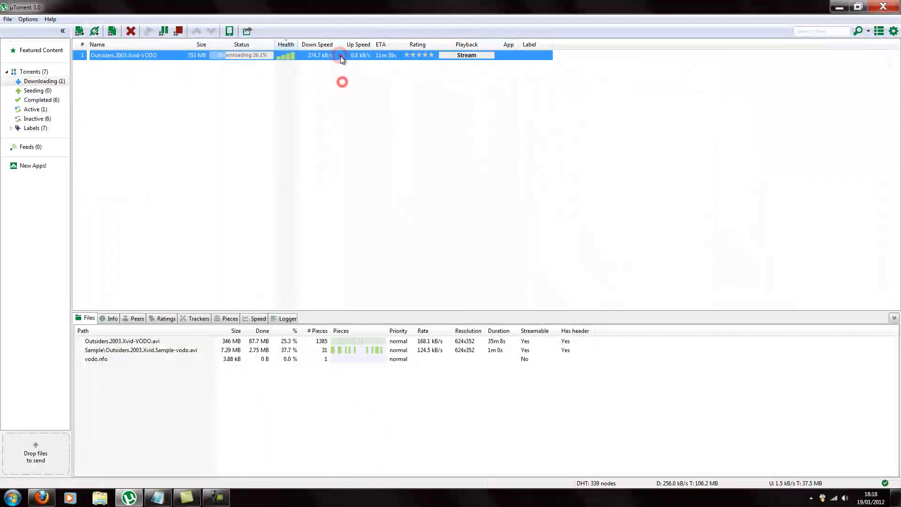
left_click(342, 78)
left_click(333, 52)
left_click(340, 69)
left_click(340, 55)
left_click(348, 82)
left_click(347, 57)
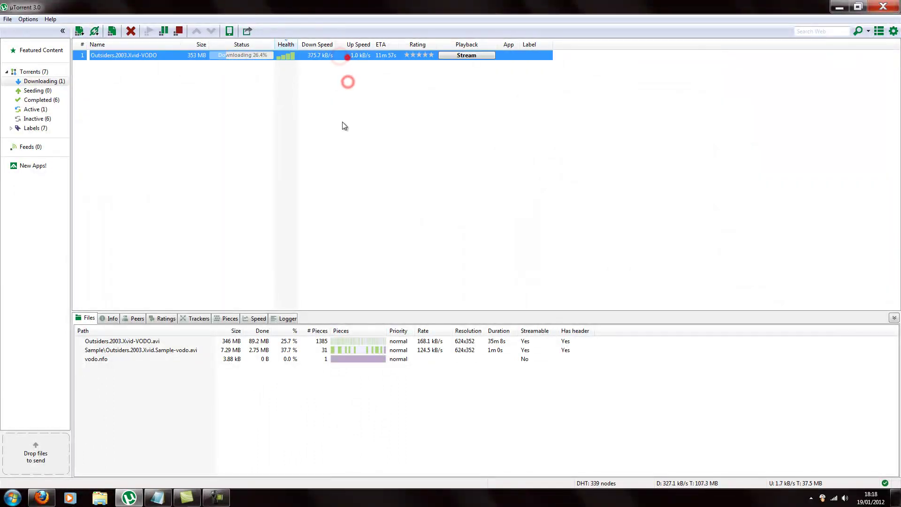
left_click(343, 157)
left_click(316, 56)
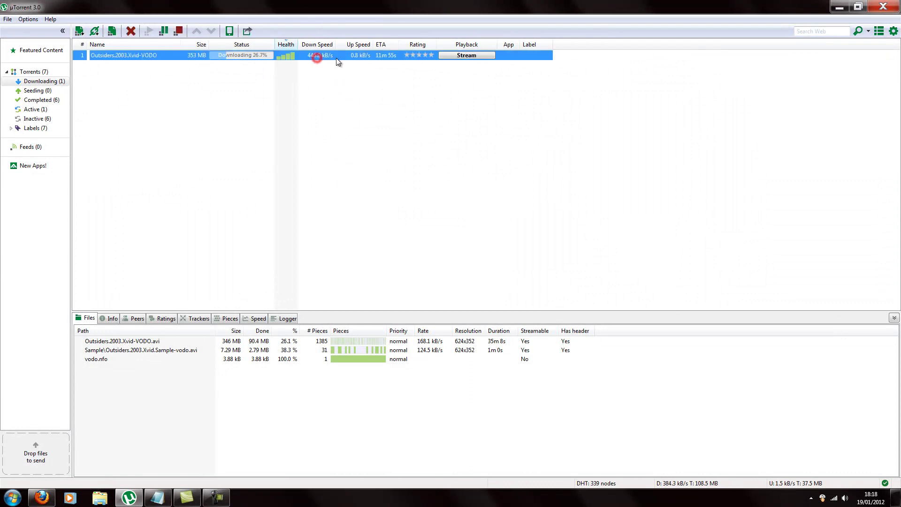
right_click(336, 58)
left_click(308, 121)
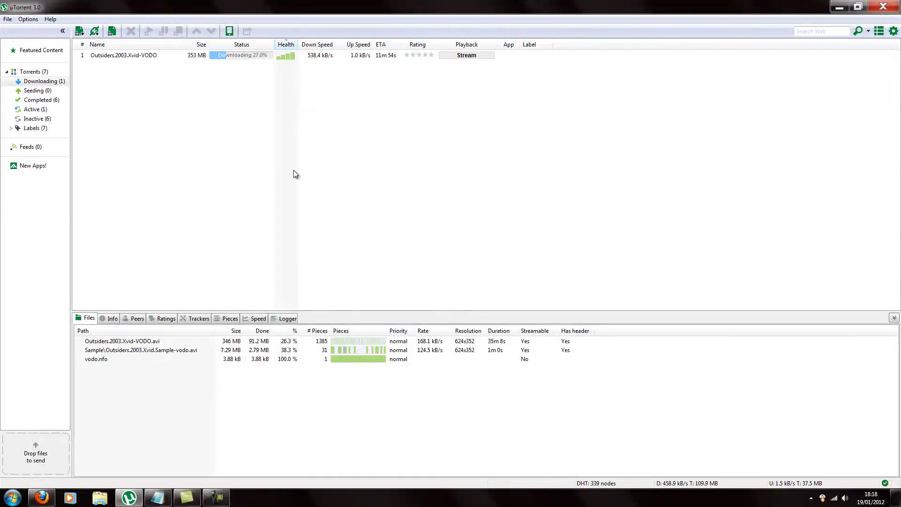
left_click(342, 56)
left_click(231, 136)
left_click(362, 59)
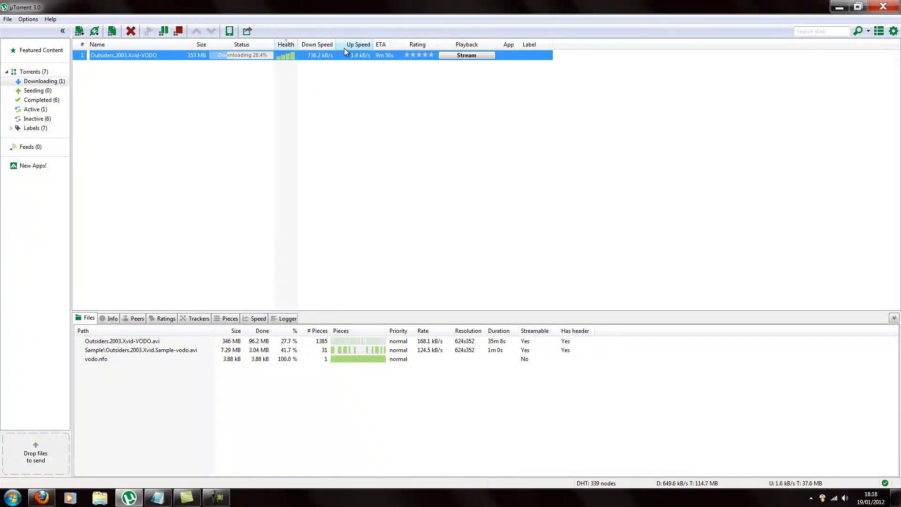
left_click(316, 115)
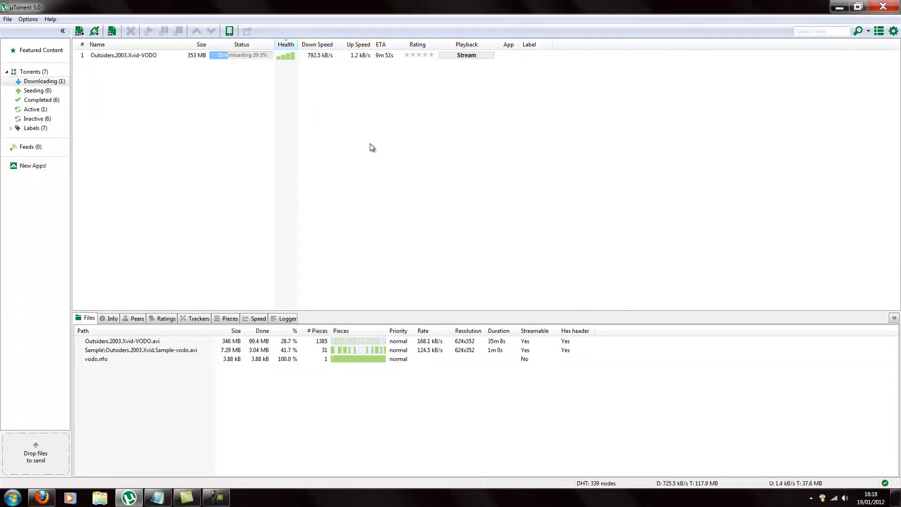
left_click(342, 55)
left_click(342, 136)
left_click(198, 95)
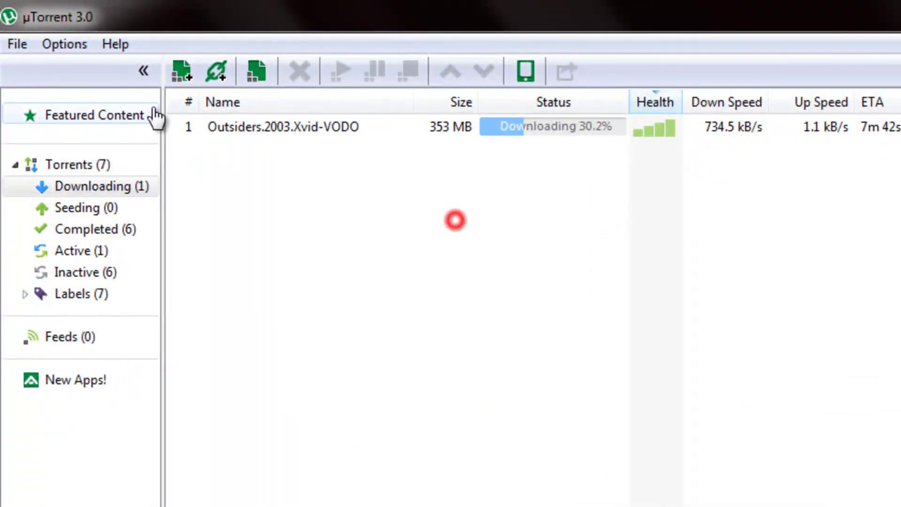
Open the BitTorrent page of the preferences and move the dialog around to view its settings beside the torrent list.
left_click(45, 44)
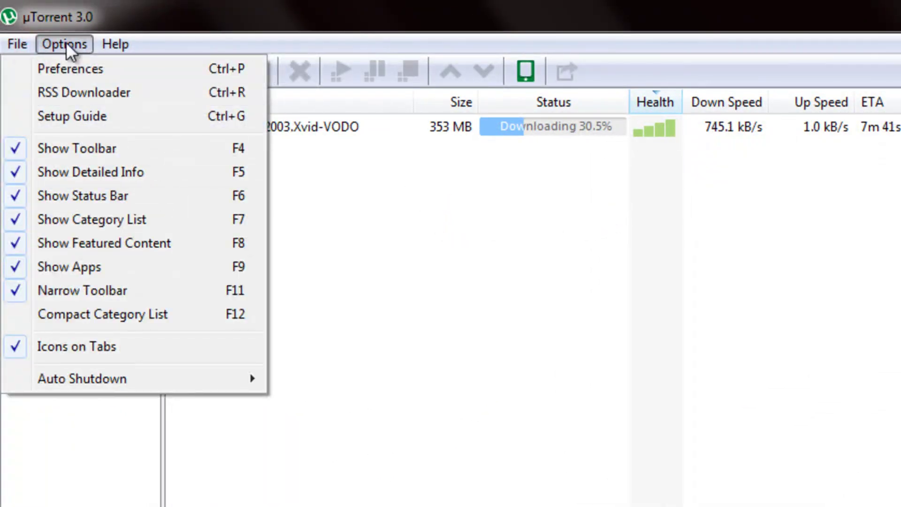
left_click(71, 69)
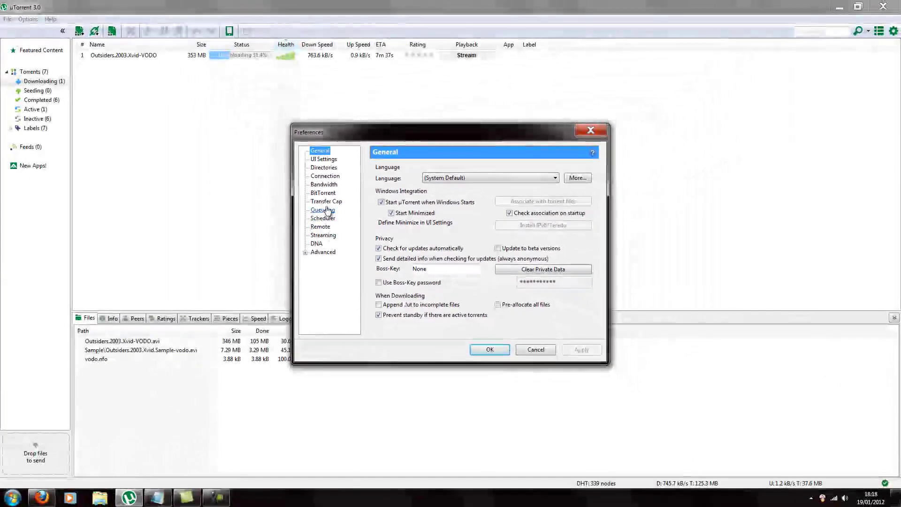
left_click(324, 192)
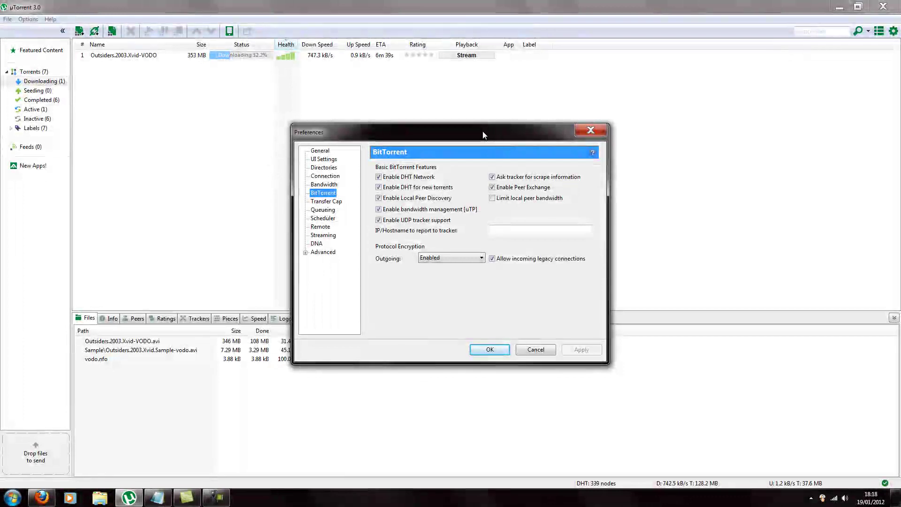
left_click_drag(467, 137, 690, 51)
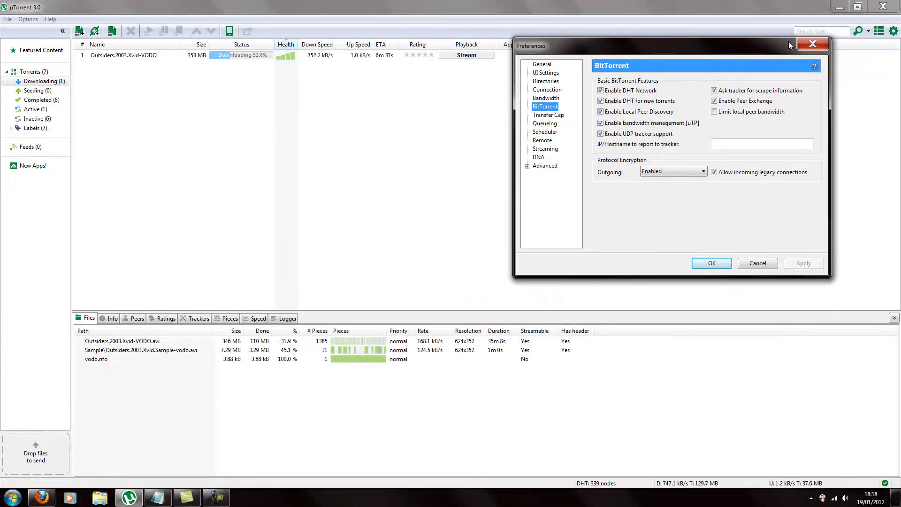
left_click(771, 17)
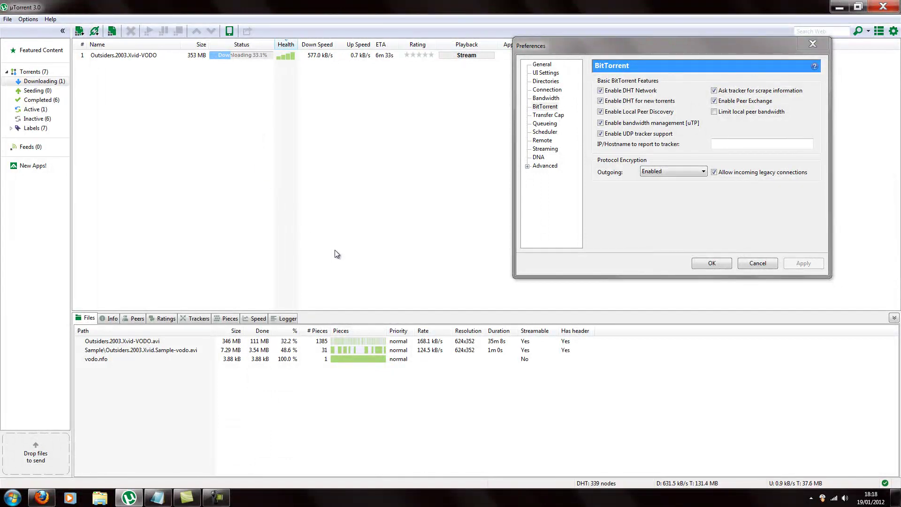
left_click(587, 46)
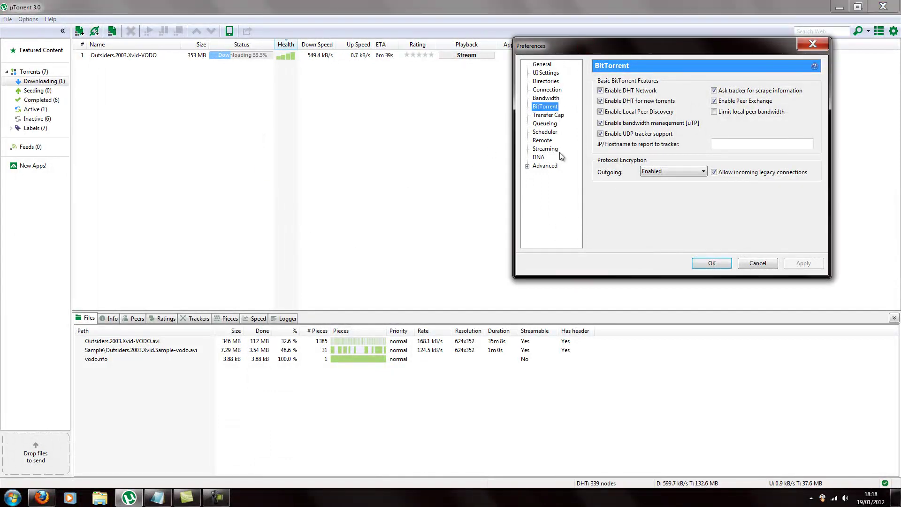
left_click_drag(640, 51, 346, 37)
left_click(671, 96)
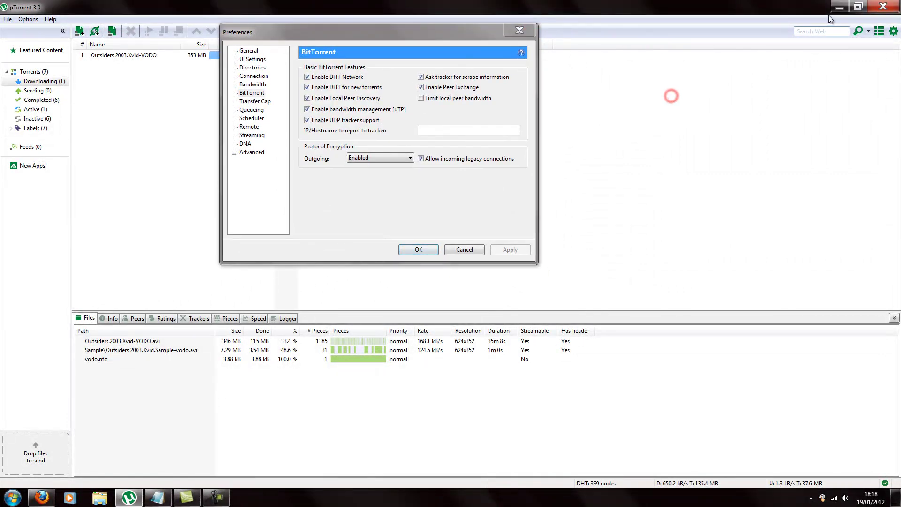
left_click(835, 9)
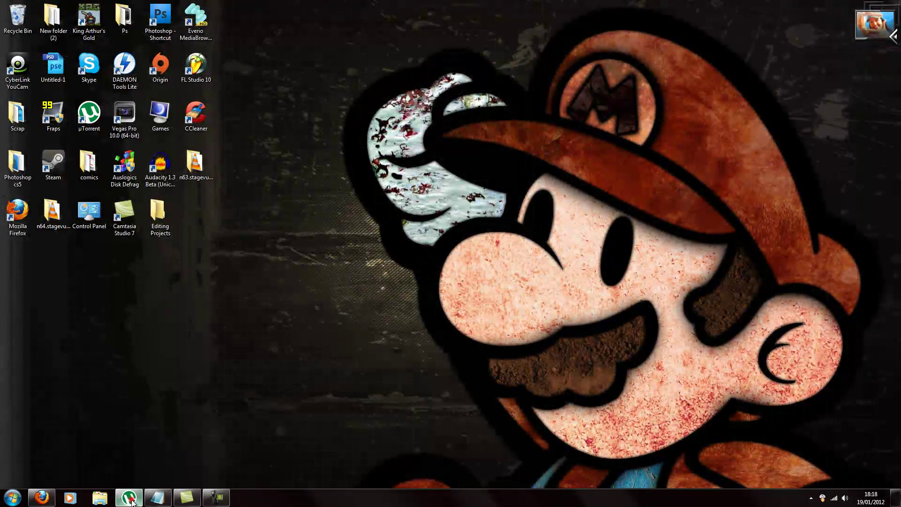
left_click(129, 498)
left_click_drag(452, 33, 781, 69)
left_click_drag(656, 68, 655, 66)
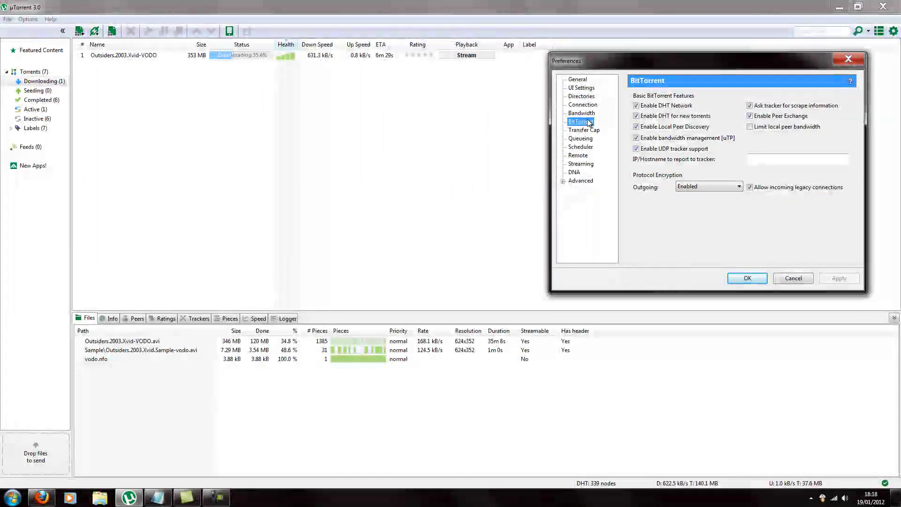
left_click(838, 7)
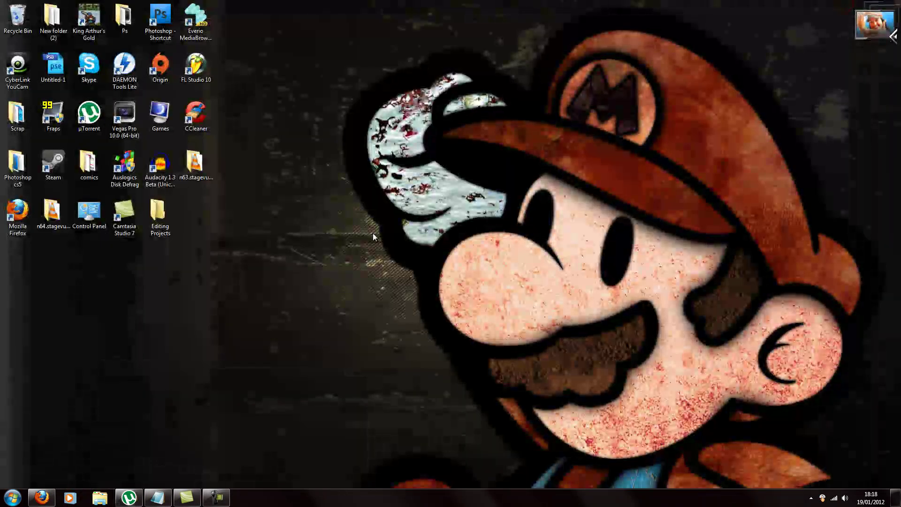
left_click(133, 501)
left_click_drag(770, 58, 297, 58)
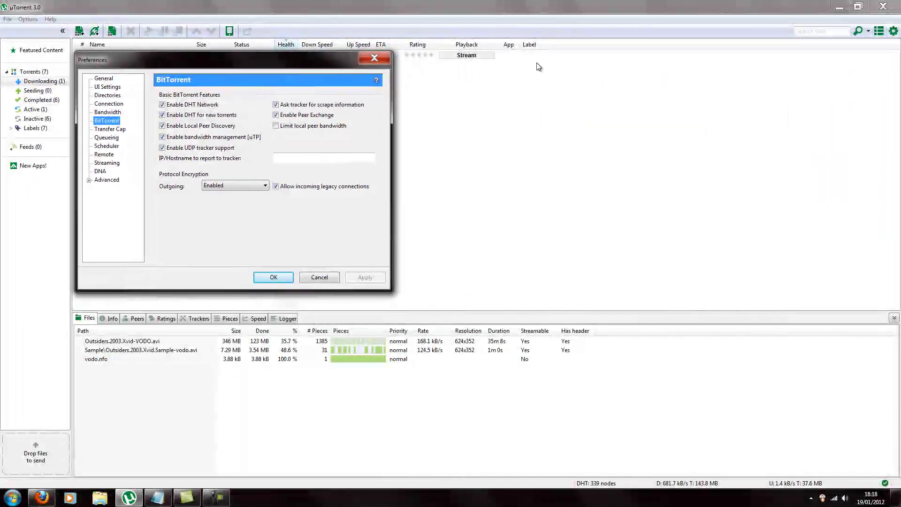
Reposition the preferences dialog and look through its Bandwidth, Transfer Cap, BitTorrent and Queueing pages.
left_click_drag(230, 59, 727, 58)
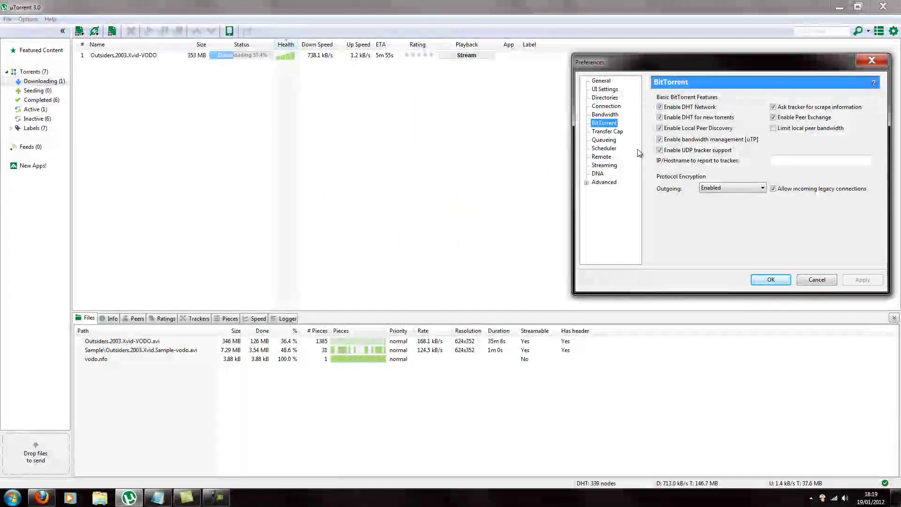
left_click_drag(711, 71, 360, 96)
left_click(256, 156)
left_click(258, 147)
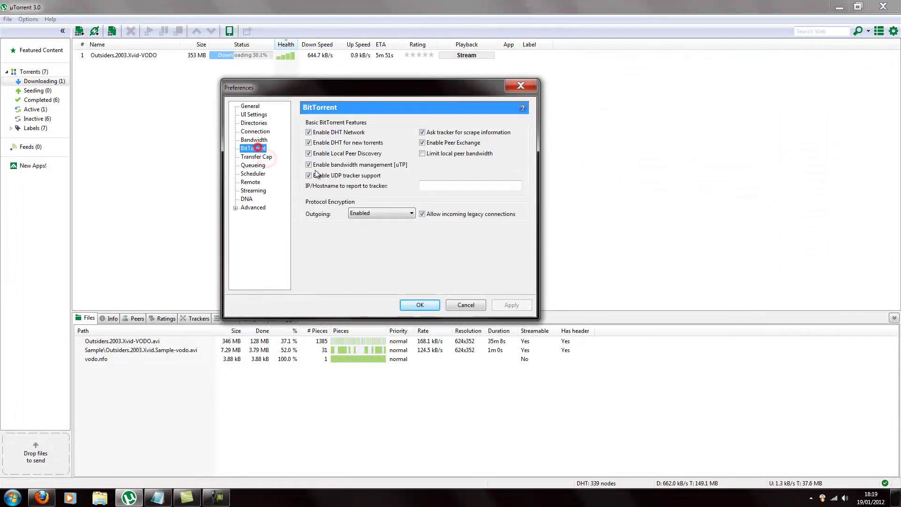
left_click(254, 140)
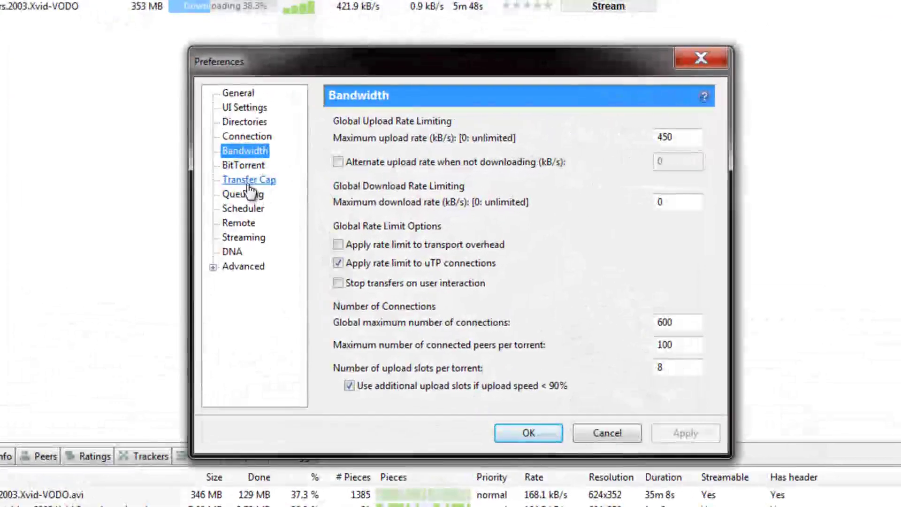
left_click(248, 181)
left_click(244, 165)
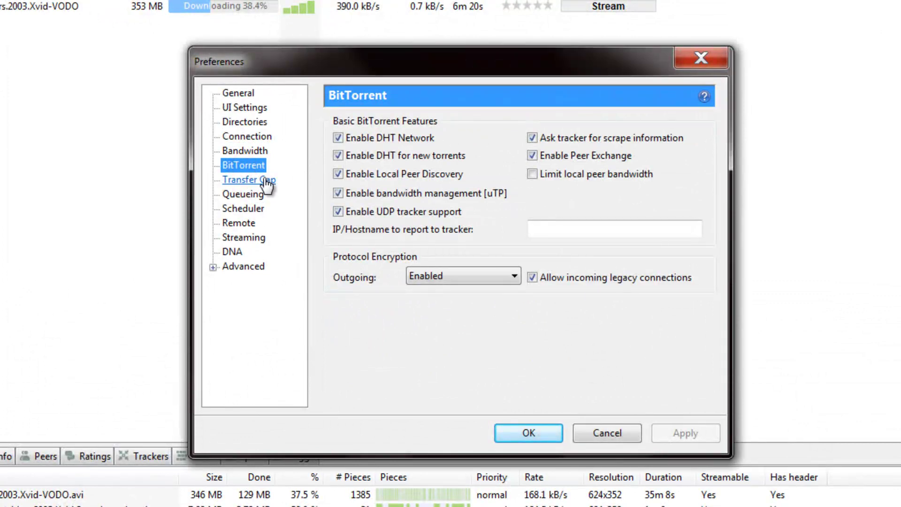
left_click(246, 194)
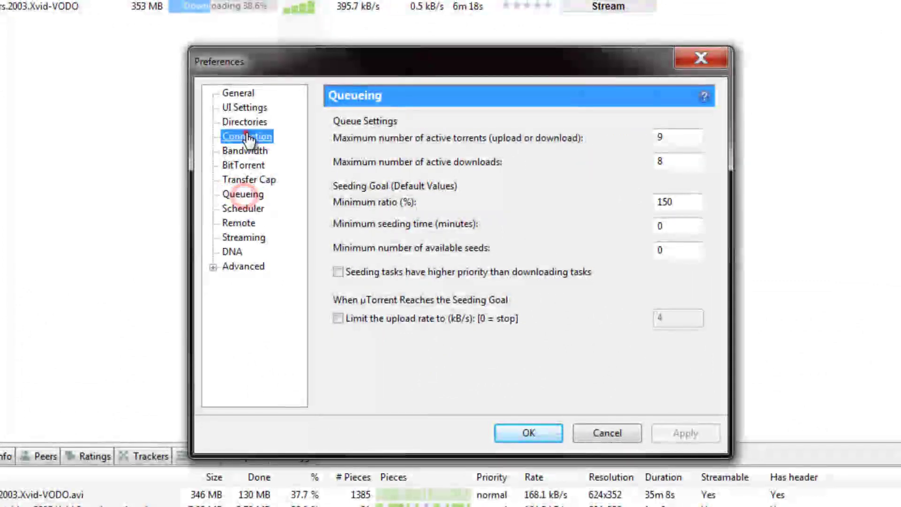
Open the Connection preferences and examine the port used for incoming connections, keeping the number as it is.
left_click(247, 135)
left_click(488, 133)
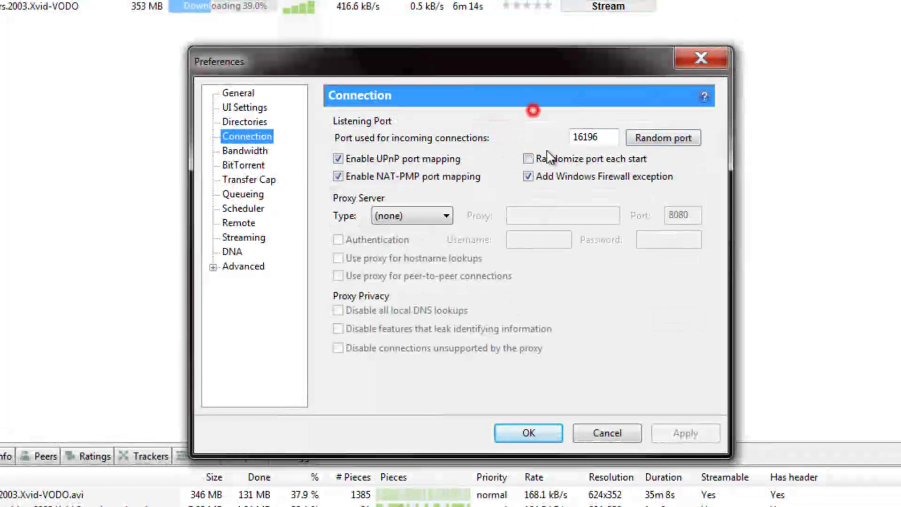
left_click(607, 137)
left_click_drag(601, 139, 559, 121)
left_click(603, 144)
left_click(606, 139)
left_click_drag(546, 73, 495, 61)
left_click_drag(561, 127, 473, 112)
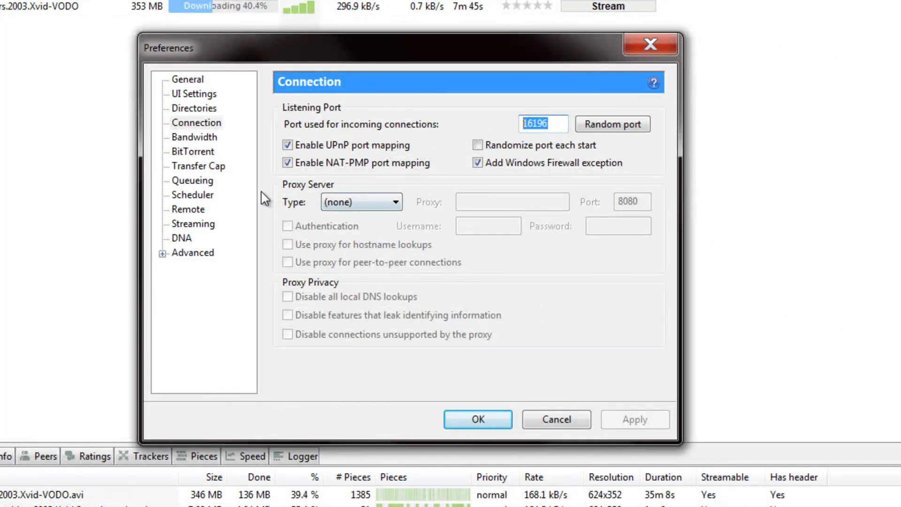
Return to the BitTorrent preferences and view the outgoing protocol encryption choices without picking a different one.
left_click(197, 151)
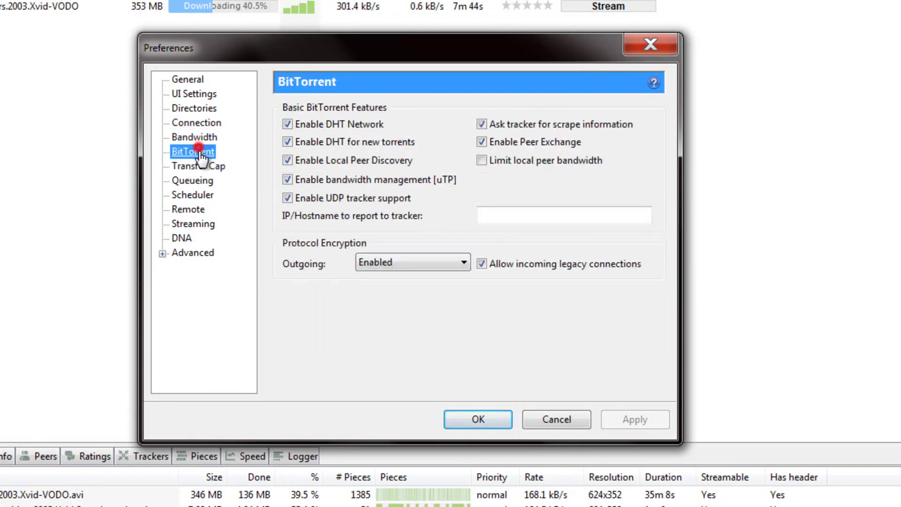
left_click(459, 261)
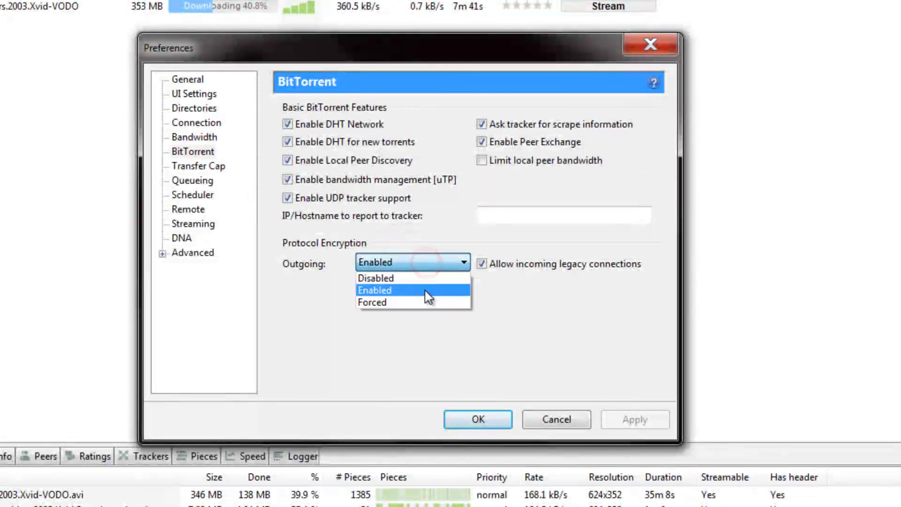
left_click(635, 299)
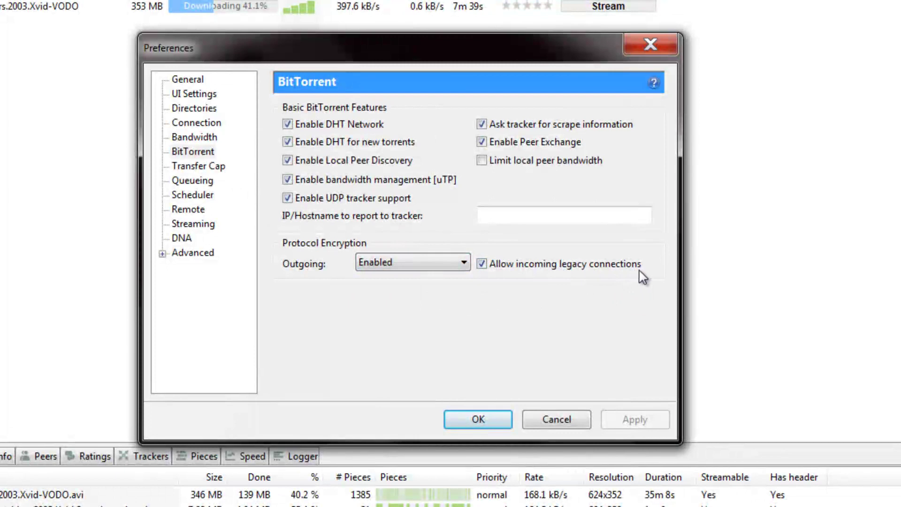
left_click(556, 224)
Look back over the Bandwidth, Transfer Cap, Connection and neighbouring preference pages, and close the preferences without saving changes.
left_click(197, 140)
left_click(201, 166)
left_click(197, 151)
left_click(201, 165)
left_click(199, 139)
left_click(201, 164)
left_click(200, 140)
left_click(202, 164)
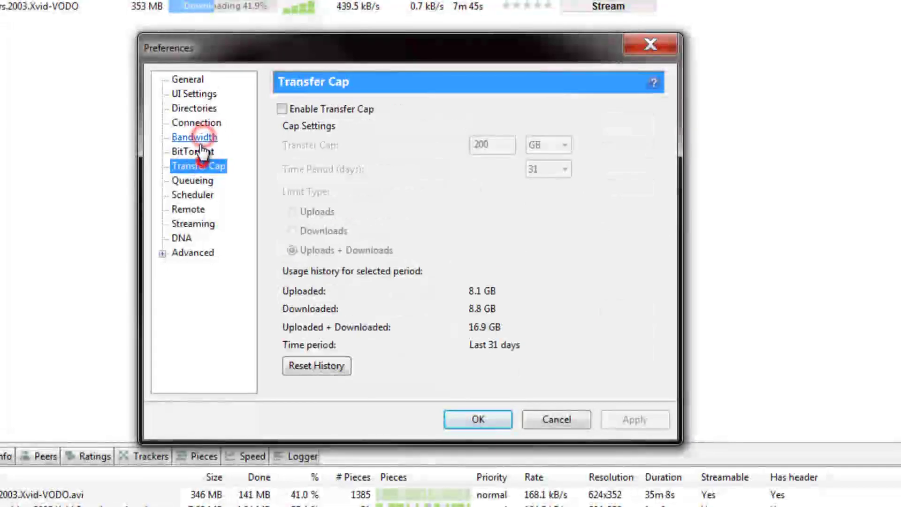
left_click(199, 140)
left_click(201, 162)
left_click(199, 139)
left_click(200, 165)
left_click(199, 124)
left_click(196, 109)
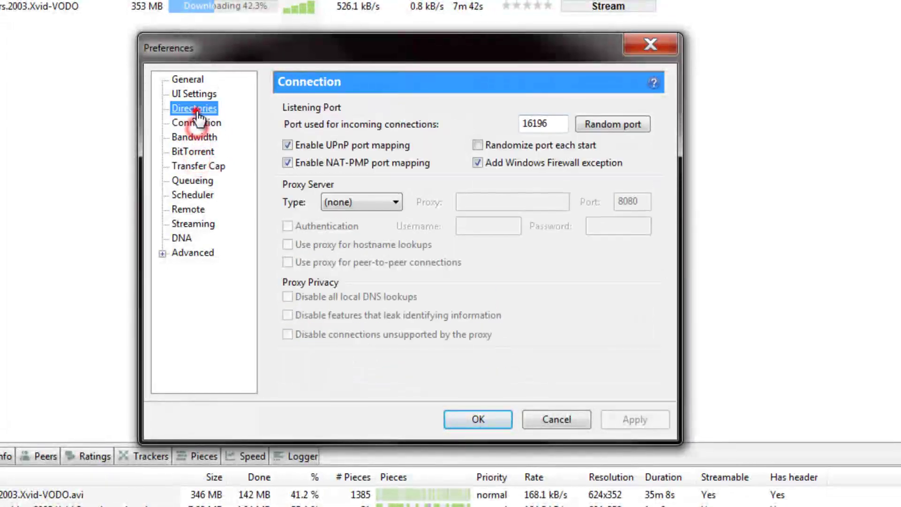
left_click(194, 151)
left_click(197, 166)
left_click(192, 194)
left_click(186, 168)
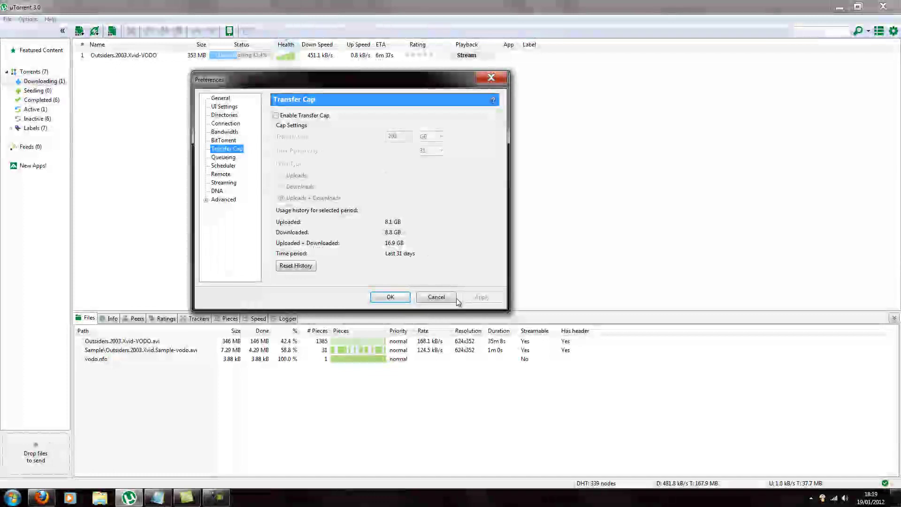
left_click(453, 297)
Show the Outsiders torrent's trackers and view the options available for the tracker.ydy.com:102 tracker without applying any.
left_click(198, 231)
left_click(111, 318)
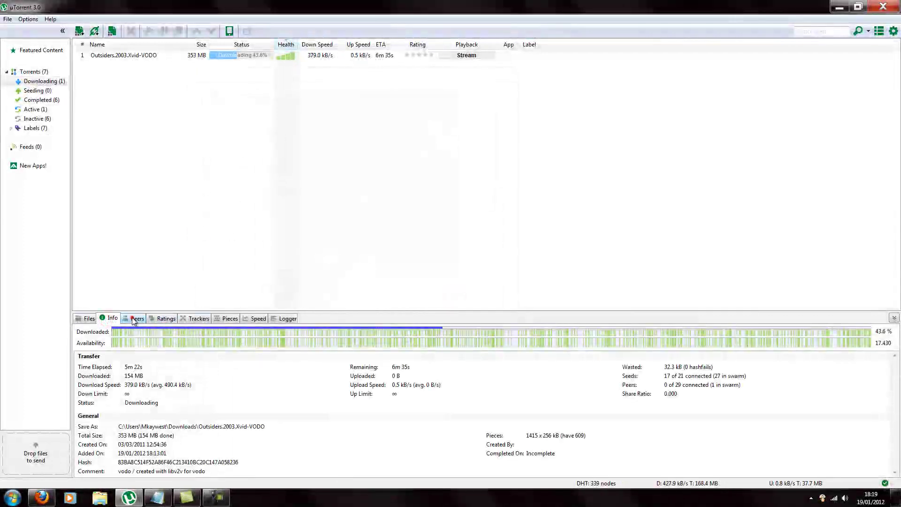
left_click(198, 318)
left_click(416, 105)
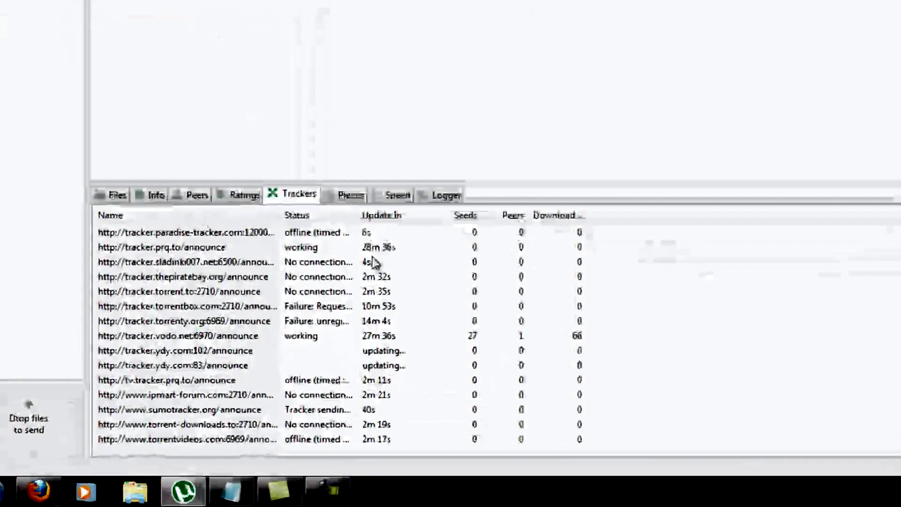
right_click(223, 351)
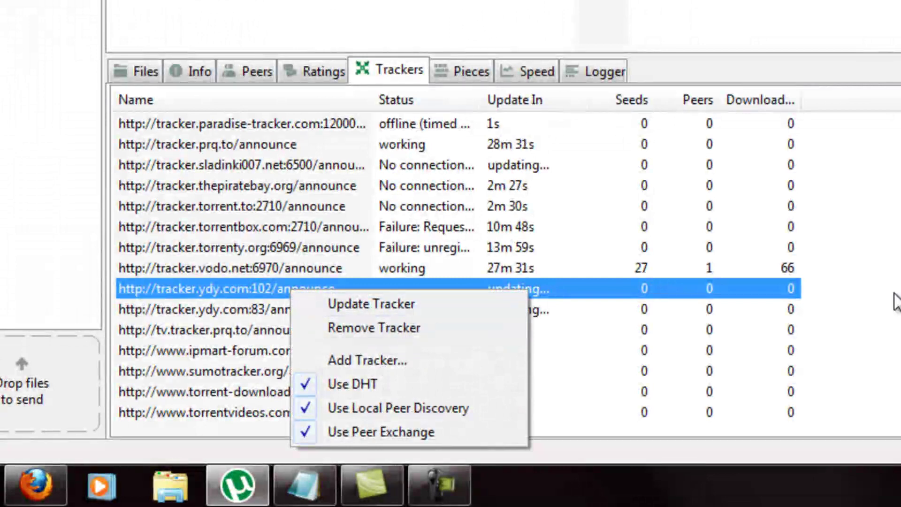
left_click(894, 293)
left_click(540, 288)
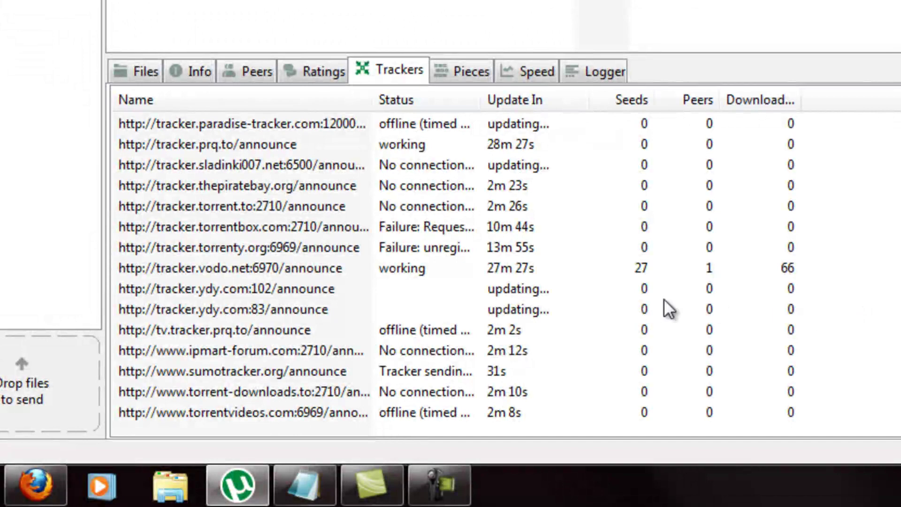
Examine the full tracker list of the Outsiders torrent, checking each tracker's status, update time and seeds.
left_click(517, 332)
left_click(507, 187)
left_click(528, 167)
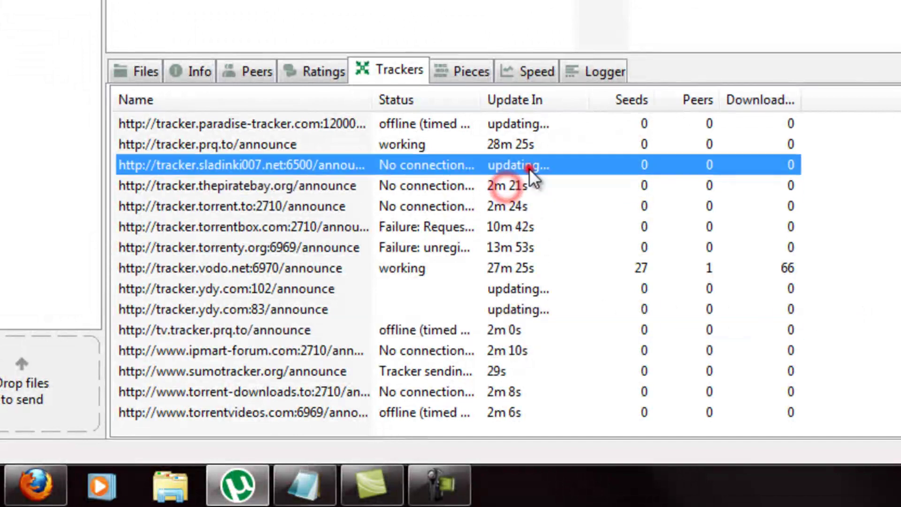
left_click(522, 143)
left_click(519, 125)
left_click(500, 309)
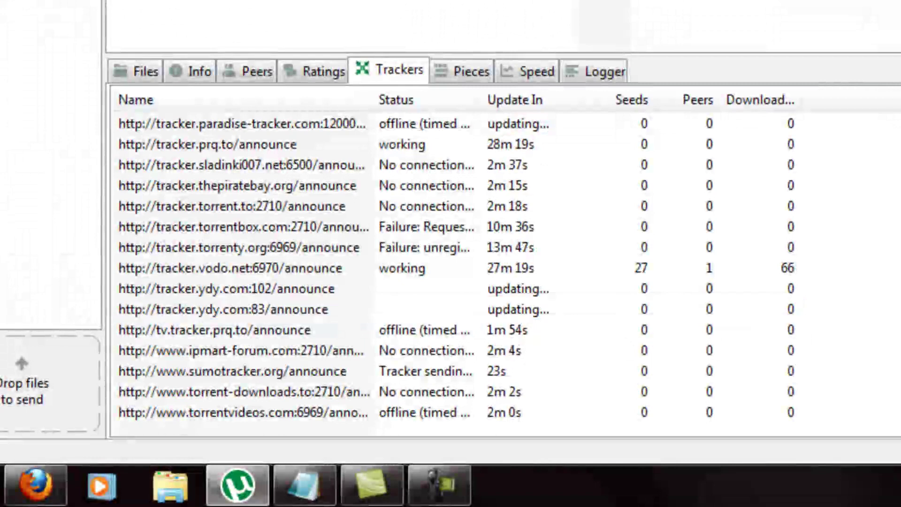
left_click(552, 170)
left_click(325, 206)
left_click(313, 269)
left_click(316, 248)
left_click(324, 287)
left_click(344, 188)
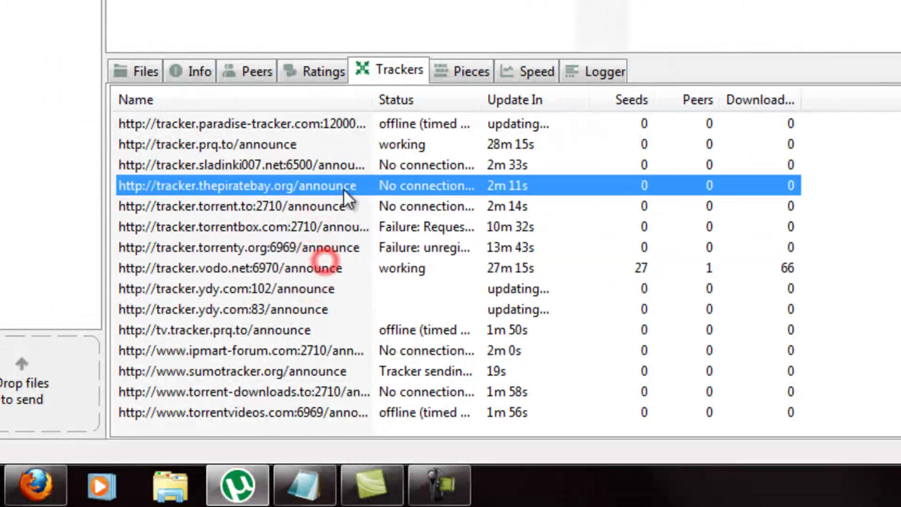
scroll(476, 228, "up", 3)
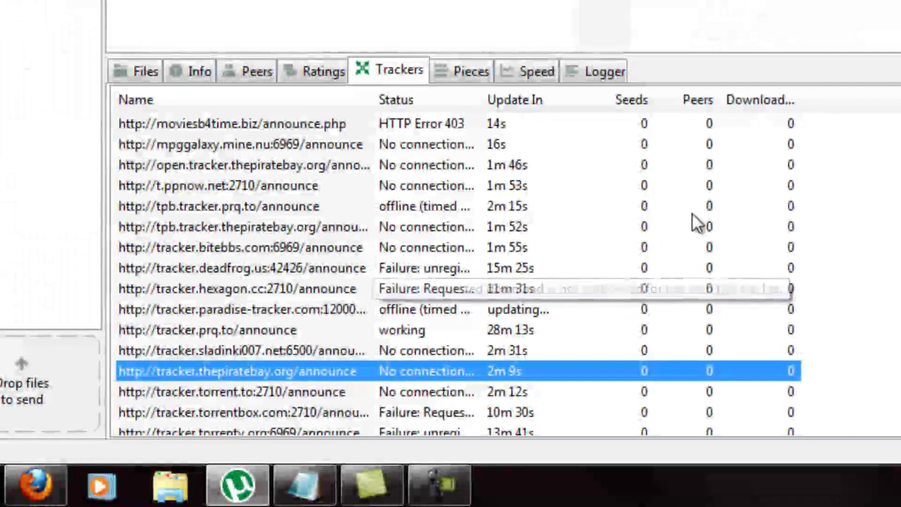
left_click(761, 200)
scroll(765, 141, "up", 3)
scroll(762, 129, "down", 6)
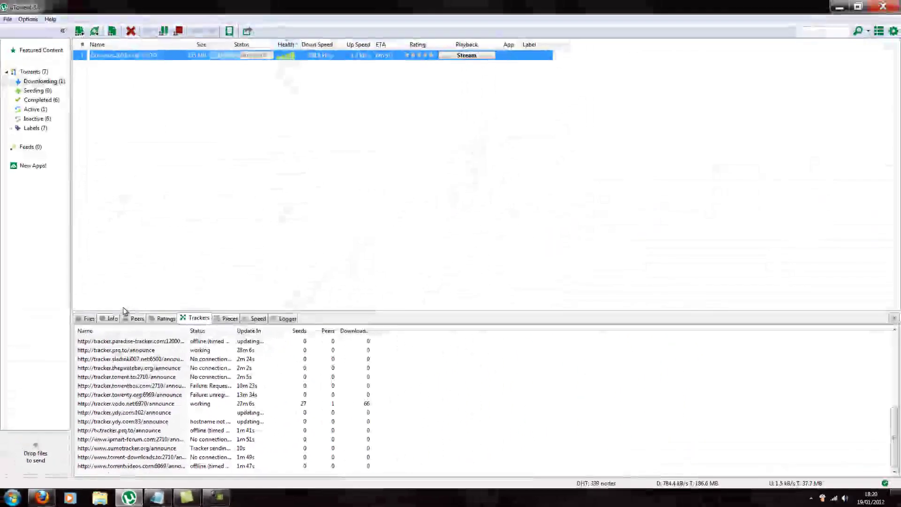
Open the Outsiders torrent's general transfer information and monitor its download speed, upload speed, progress and ETA.
left_click(194, 74)
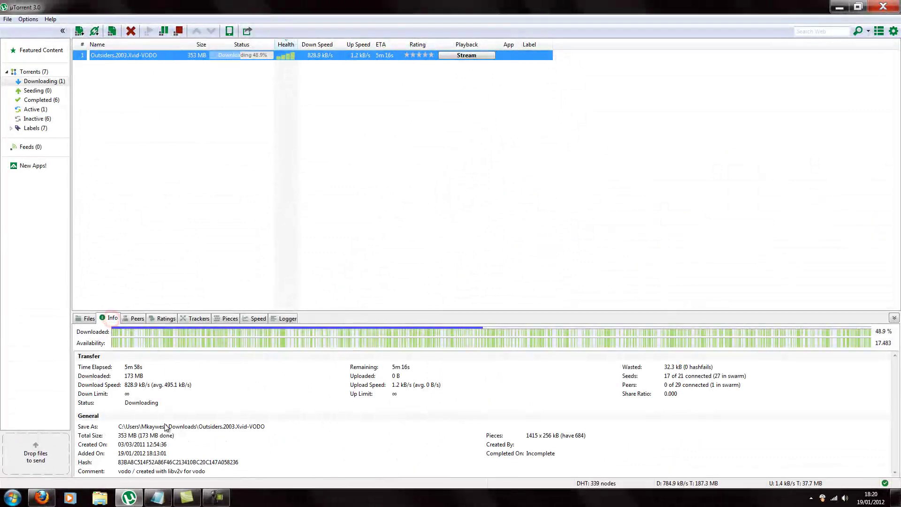
left_click(252, 215)
left_click(141, 68)
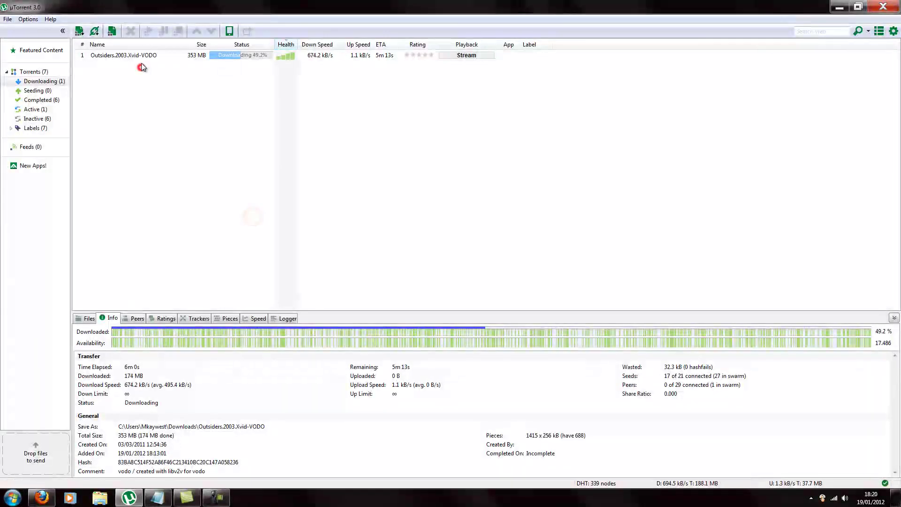
left_click(141, 55)
left_click(170, 89)
left_click(167, 57)
left_click(382, 85)
left_click(381, 55)
left_click(382, 93)
left_click(382, 56)
left_click(386, 81)
left_click(373, 56)
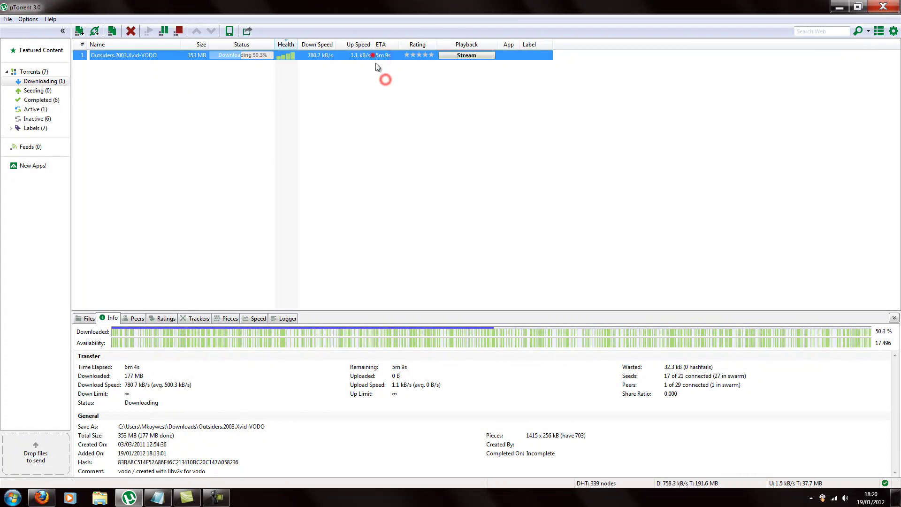
left_click(382, 92)
left_click(165, 57)
left_click(187, 95)
left_click(174, 57)
left_click(194, 87)
left_click(186, 56)
left_click(188, 90)
left_click(181, 59)
left_click(183, 93)
left_click(179, 58)
left_click(186, 99)
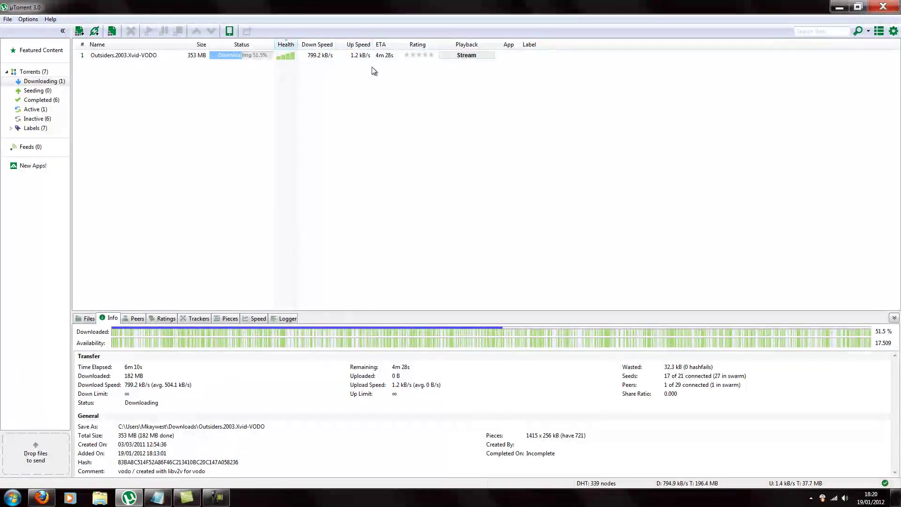
left_click(351, 58)
left_click(339, 170)
left_click(216, 496)
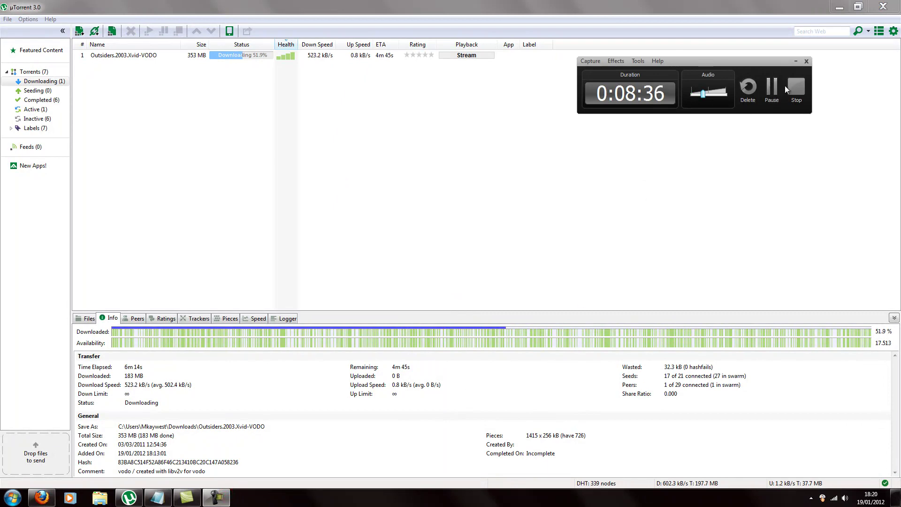
left_click(350, 53)
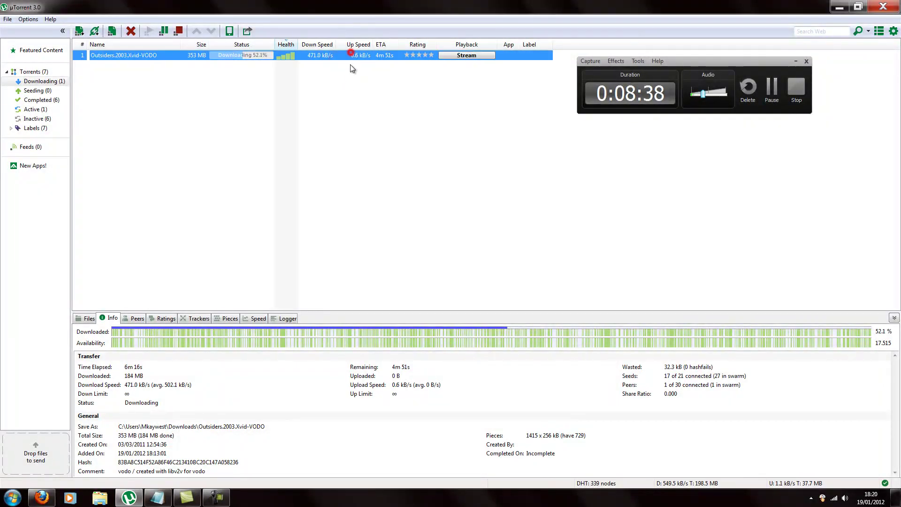